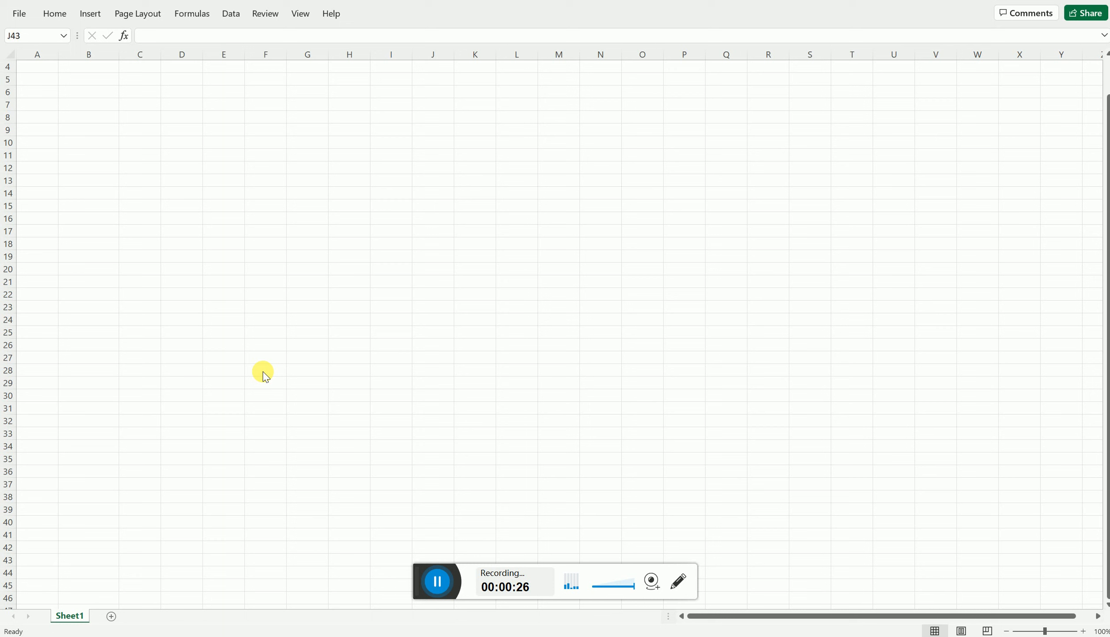
Enter the column headings "First name" in cell B5 and "Last name" in cell C5
left_click(101, 82)
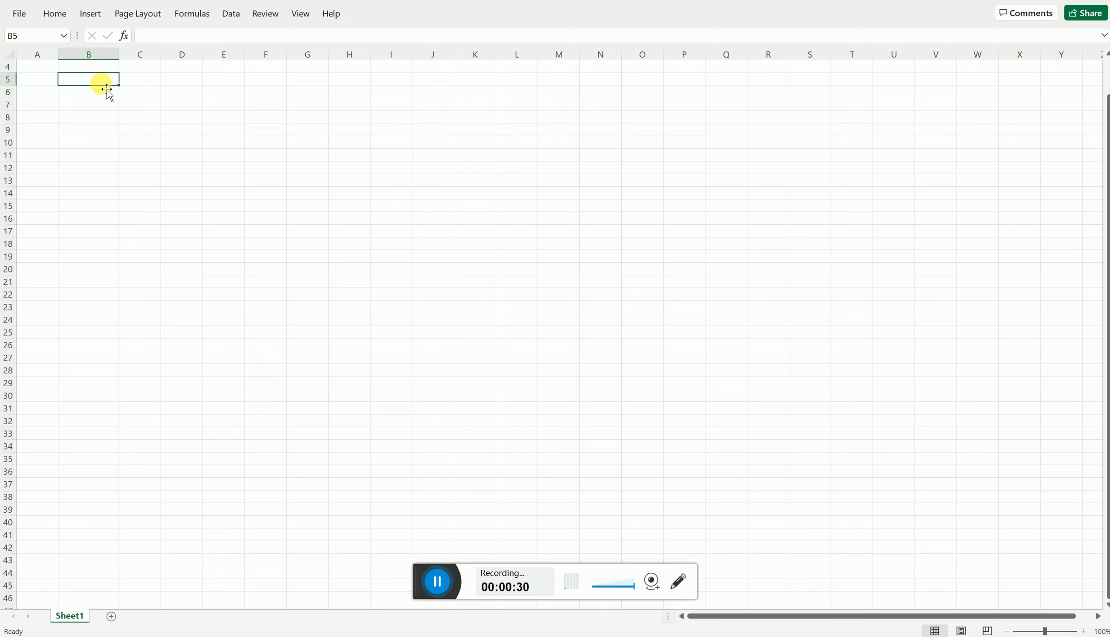
key("Caps_Lock")
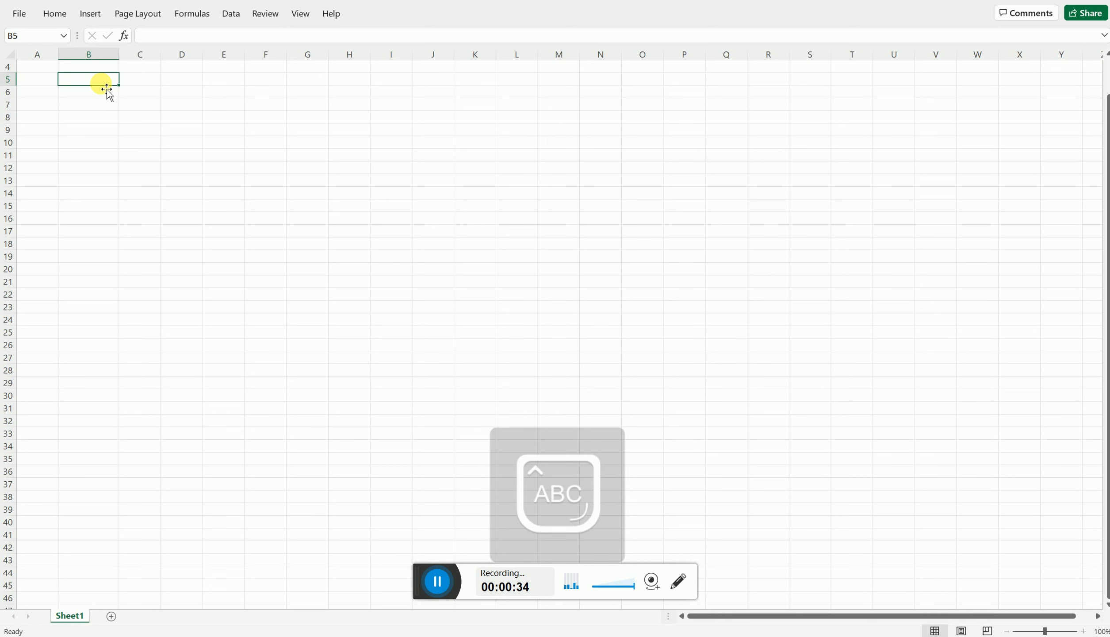
type("F")
key("Caps_Lock")
type("irst name")
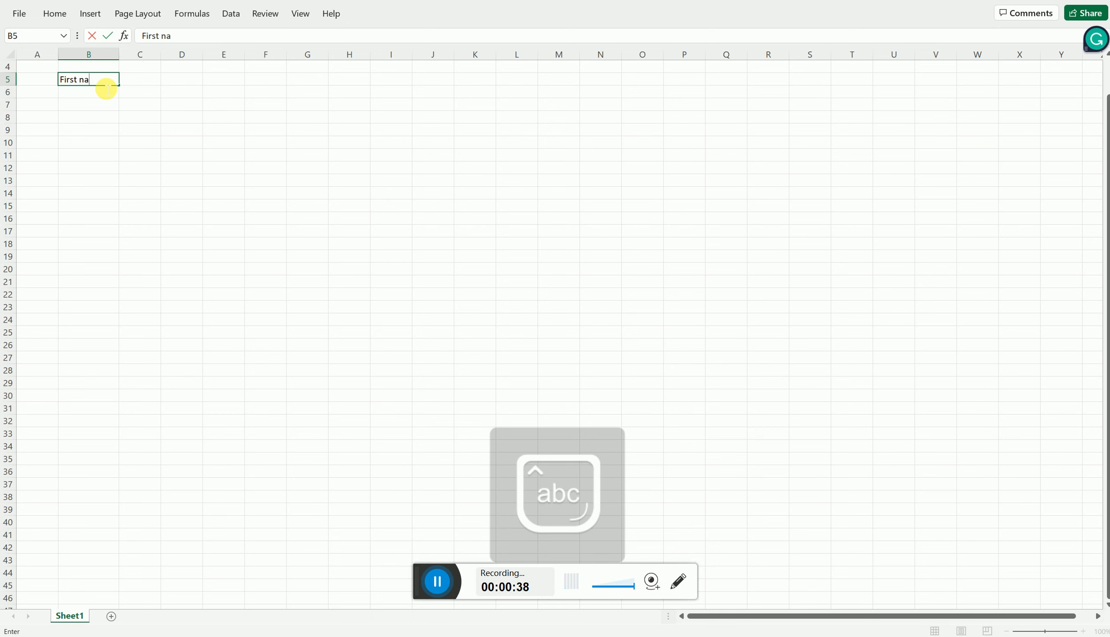
key("Tab")
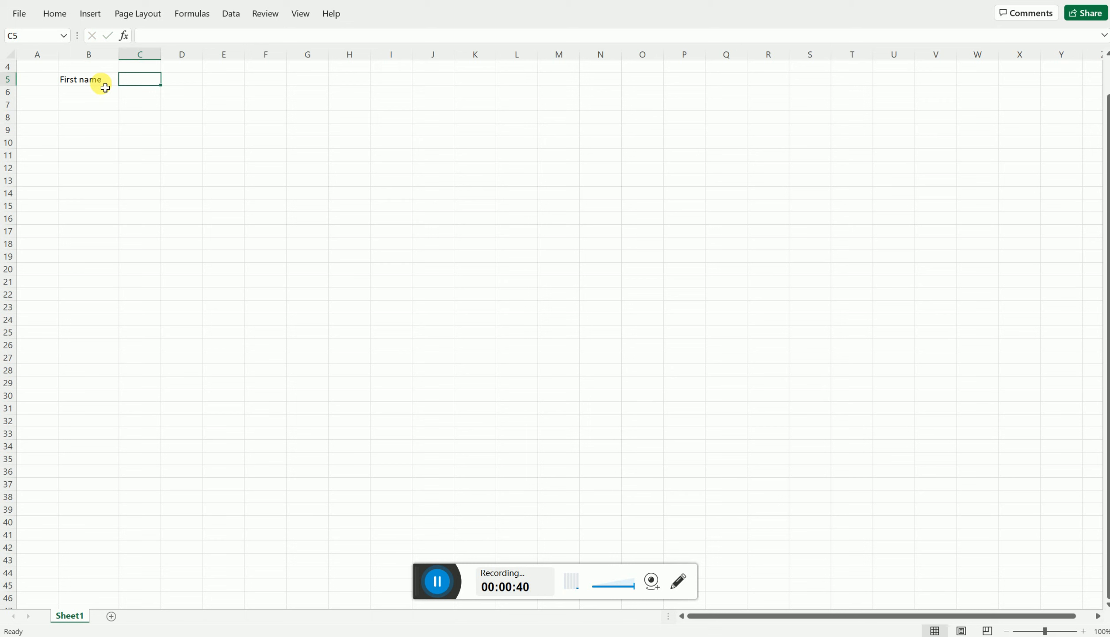
key("Caps_Lock")
type("L")
key("Caps_Lock")
type("s")
key("BackSpace")
type("ast name")
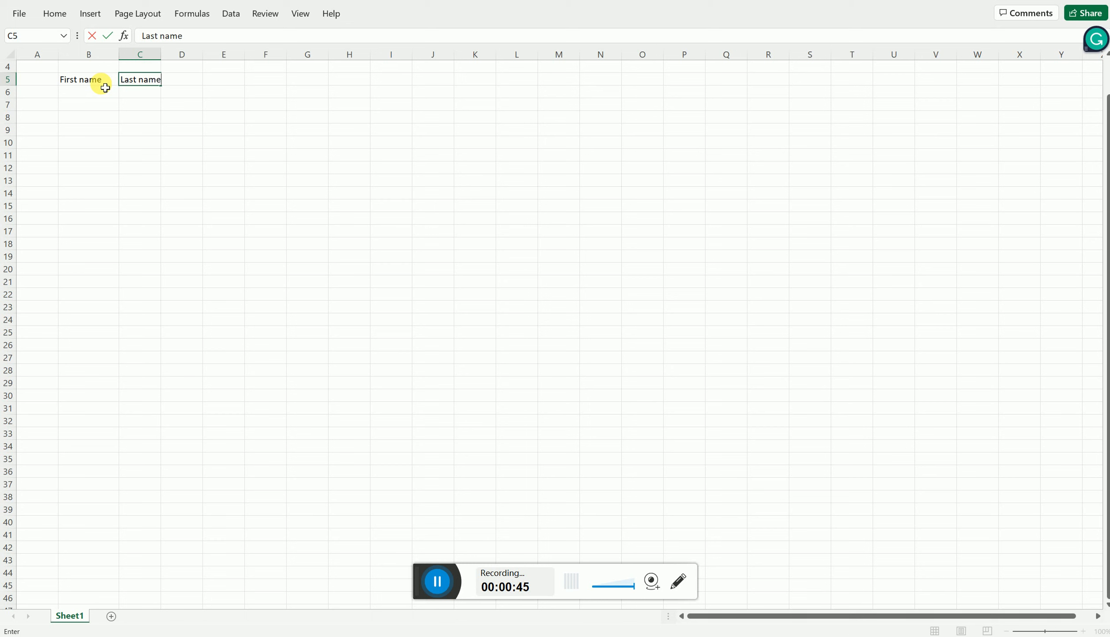
Fill in the first person's first name in B6 and last name in C6
left_click(106, 91)
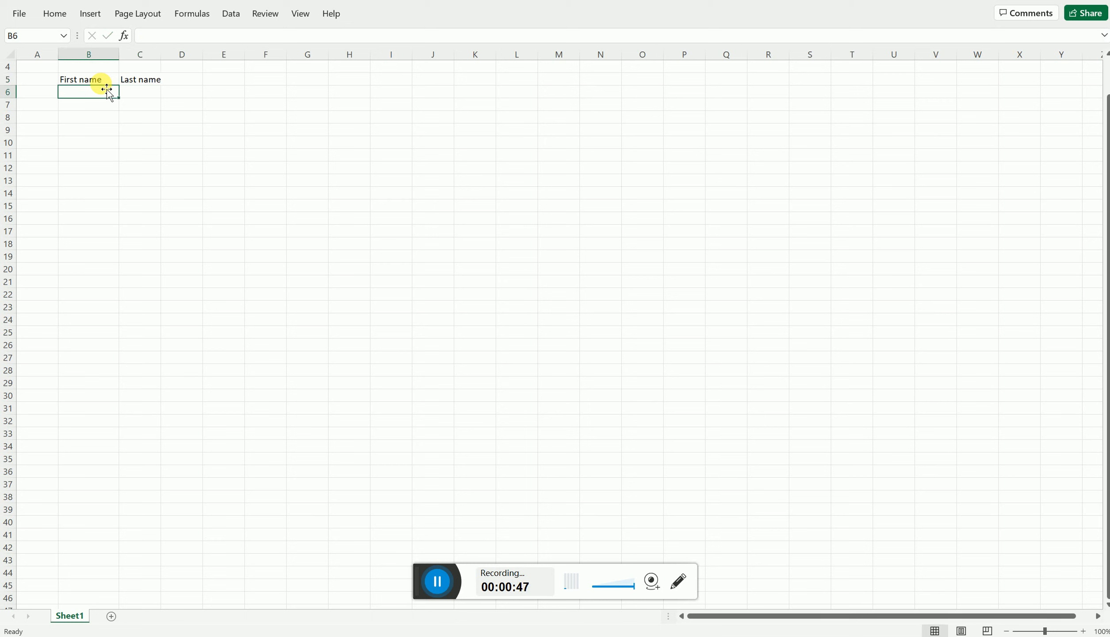
key("Caps_Lock")
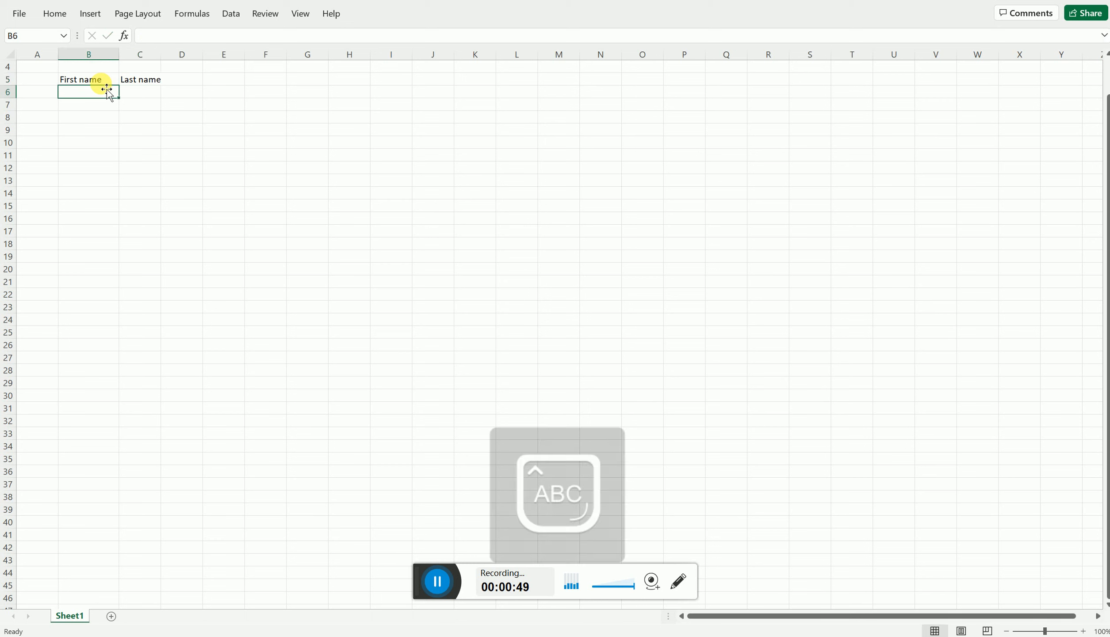
type("W")
key("Caps_Lock")
type("ill")
key("Tab")
type("Smith")
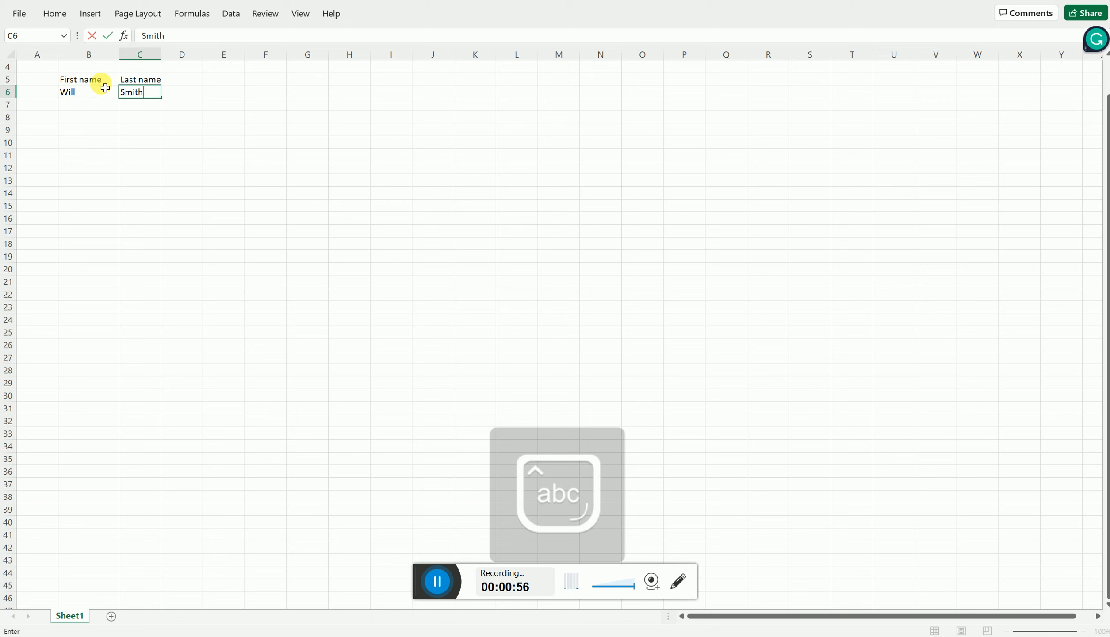
key("Return")
Fill in the second person's first name in B7 and last name in C7
key("Caps_Lock")
type("B")
key("Caps_Lock")
type("ob")
key("Tab")
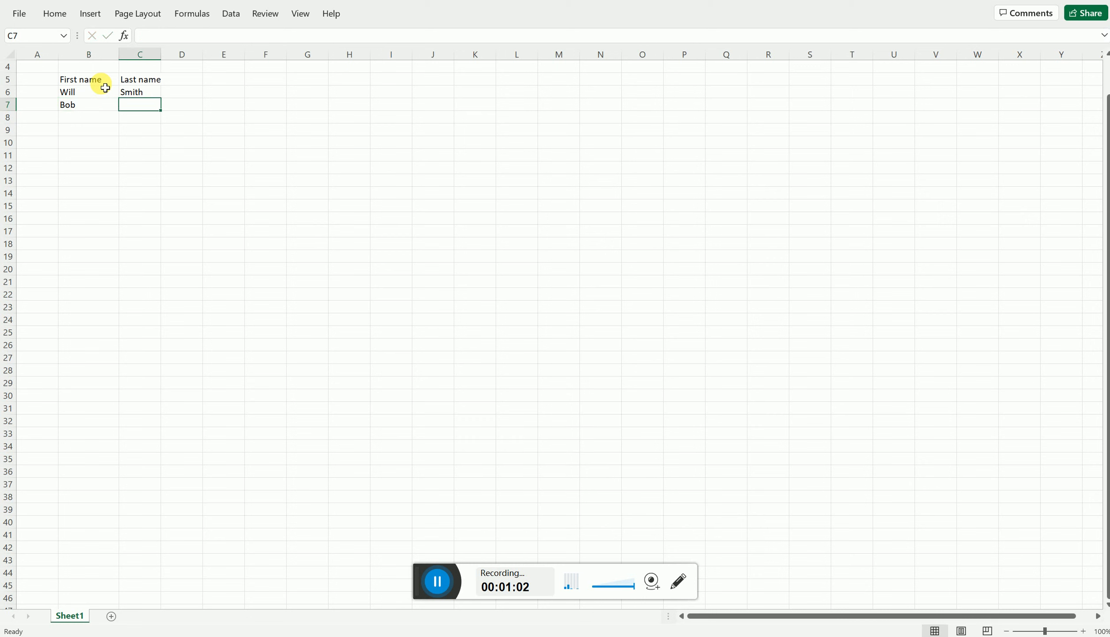
key("Caps_Lock")
type("P")
key("Caps_Lock")
type("ie")
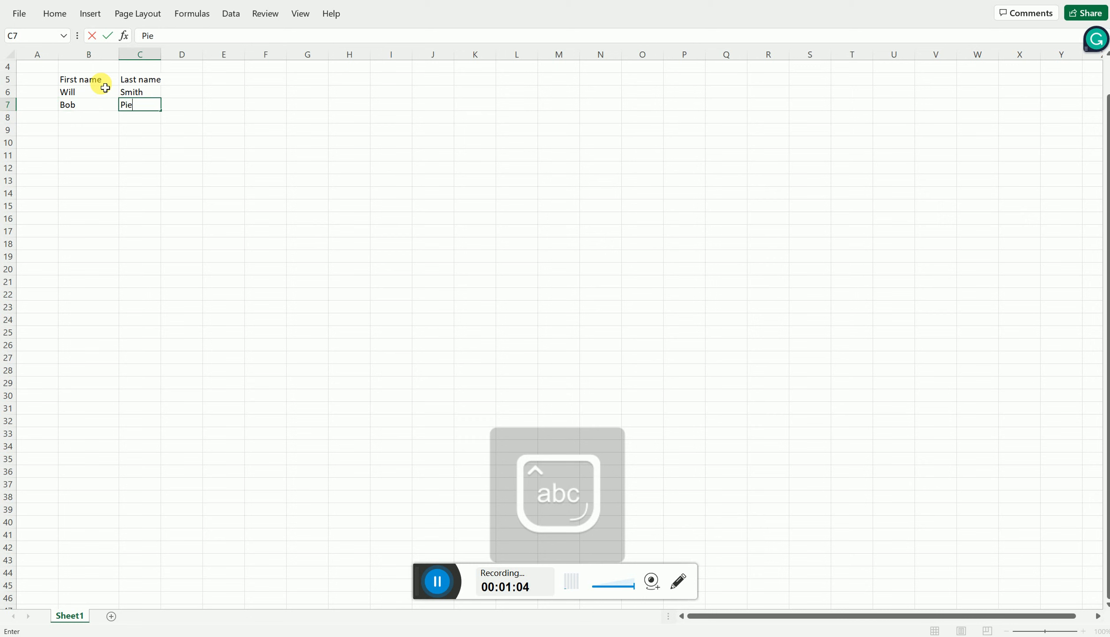
type("rre")
key("Return")
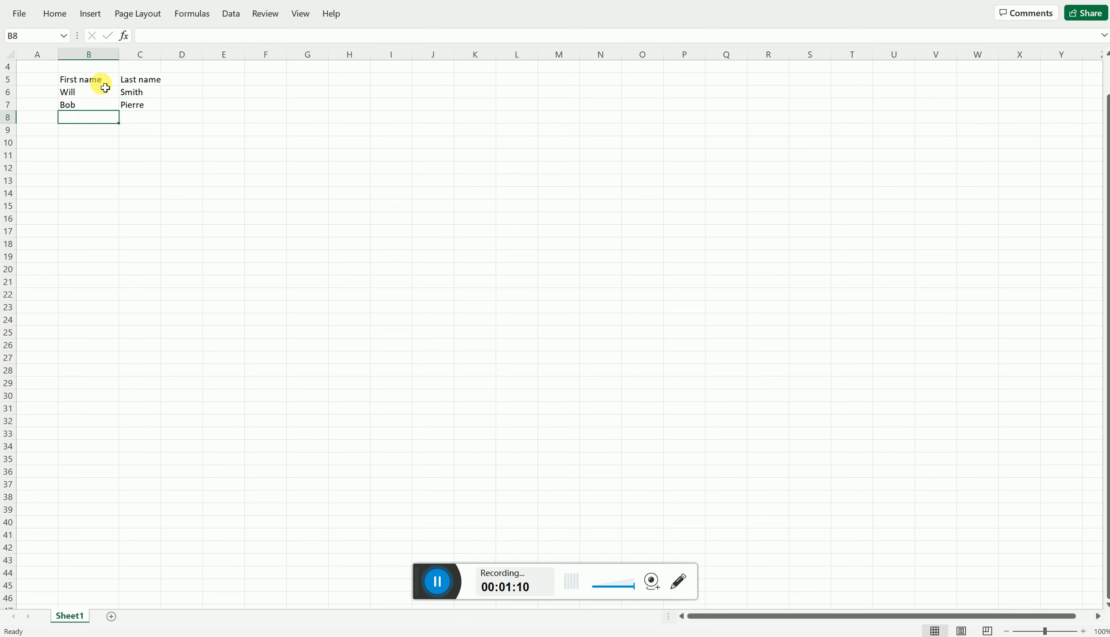
Fill in the third person's first name in B8 and last name in C8
key("Caps_Lock")
type("C")
key("Caps_Lock")
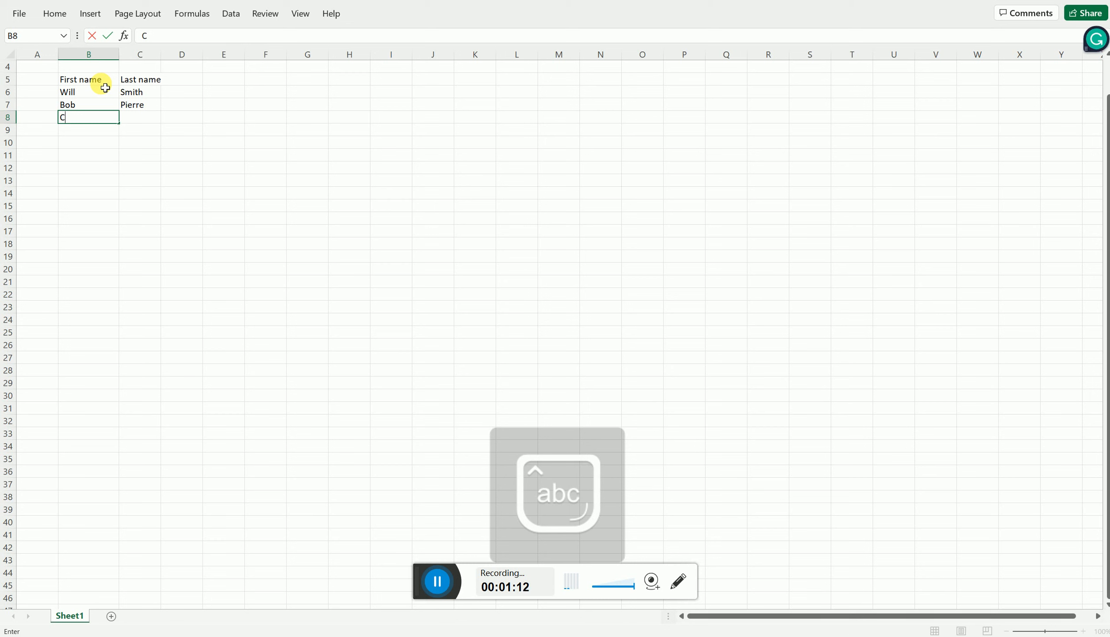
type("arey")
key("Tab")
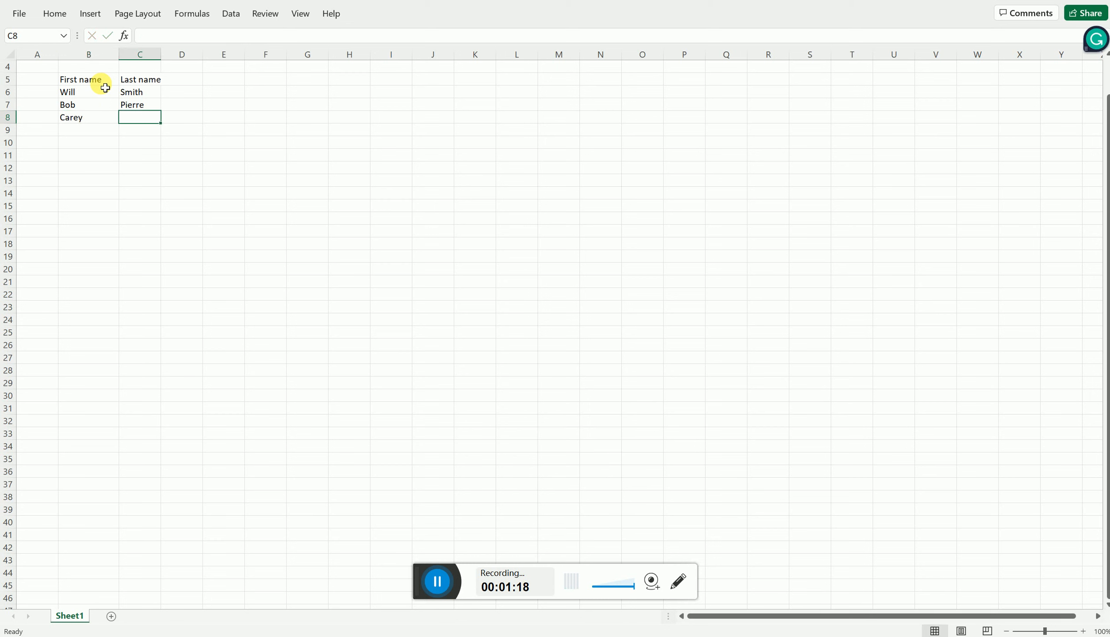
key("Caps_Lock")
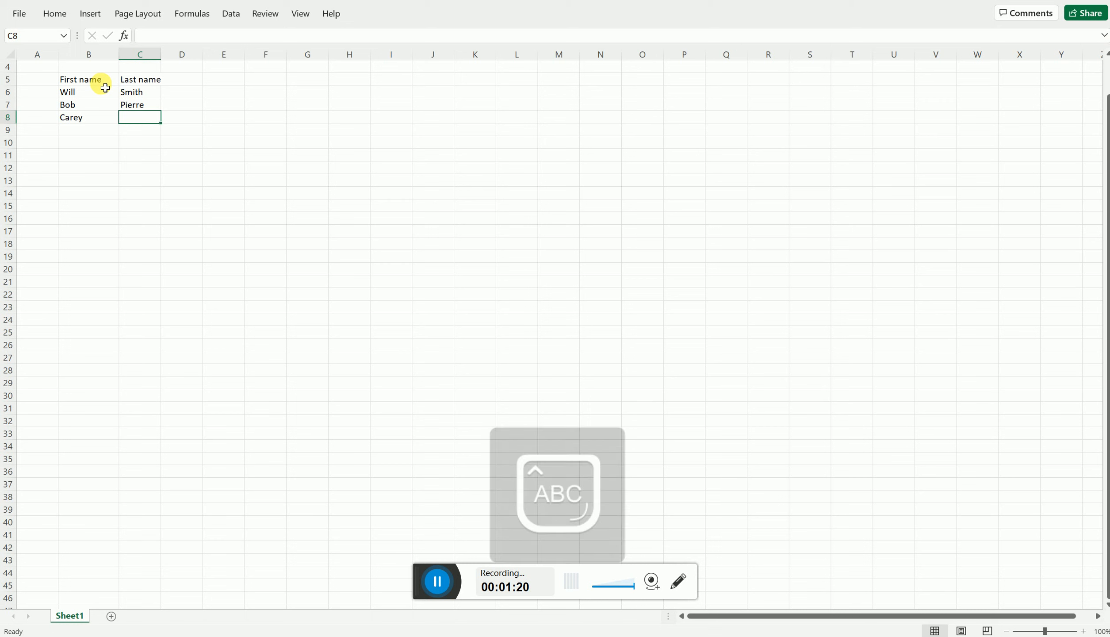
type("P")
key("Caps_Lock")
type("rompt")
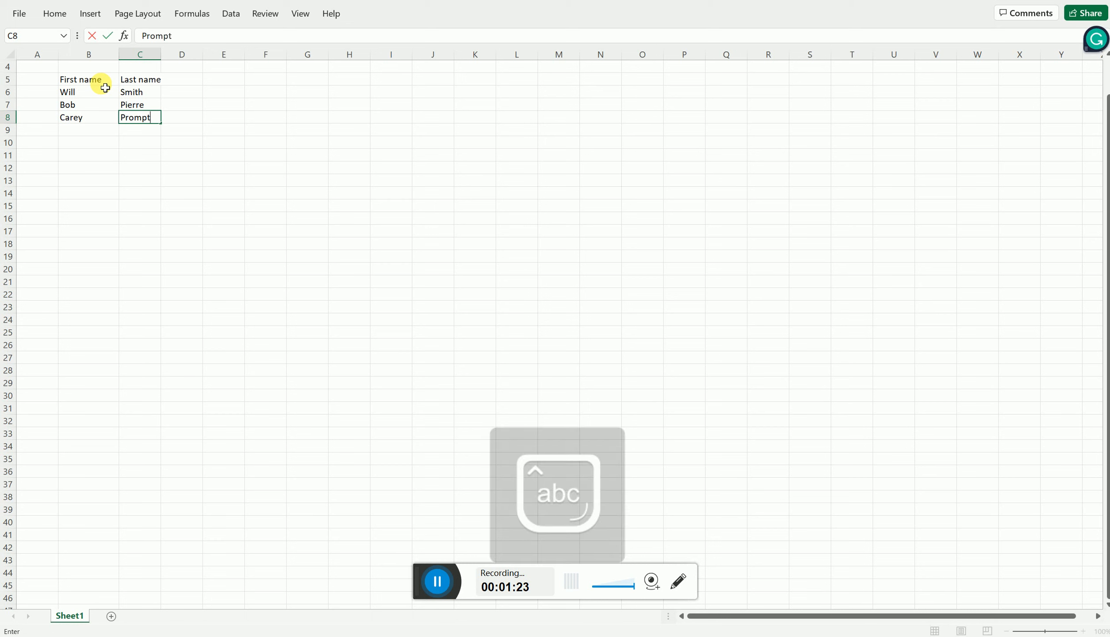
key("Tab")
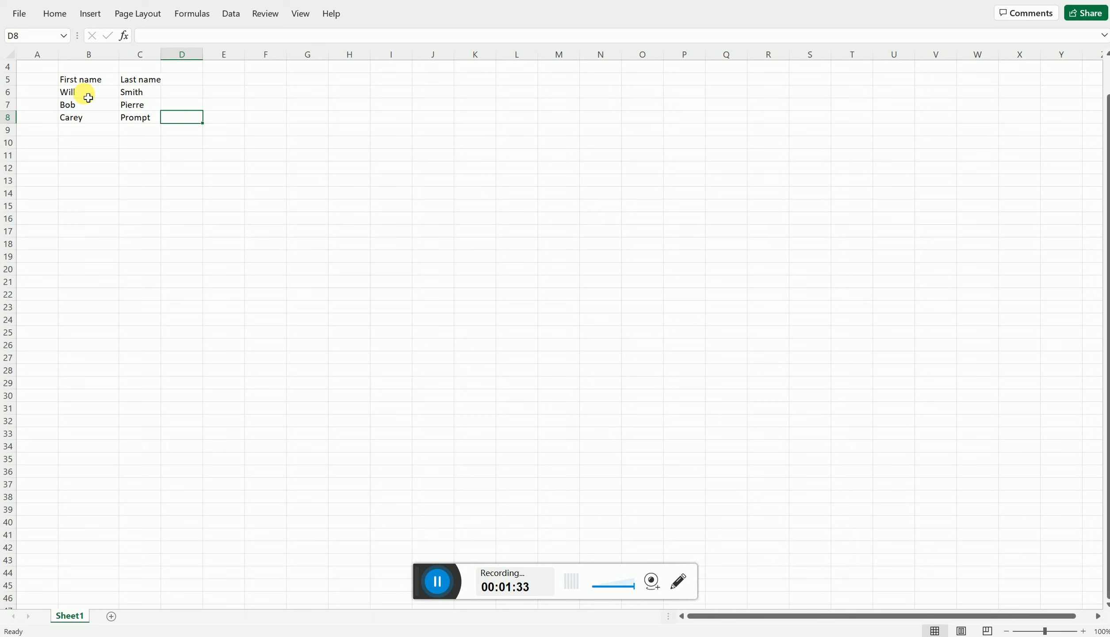
Enter the formula =CONCAT(B6,C6) in cell E6 to join the first person's first and last names
left_click(72, 93)
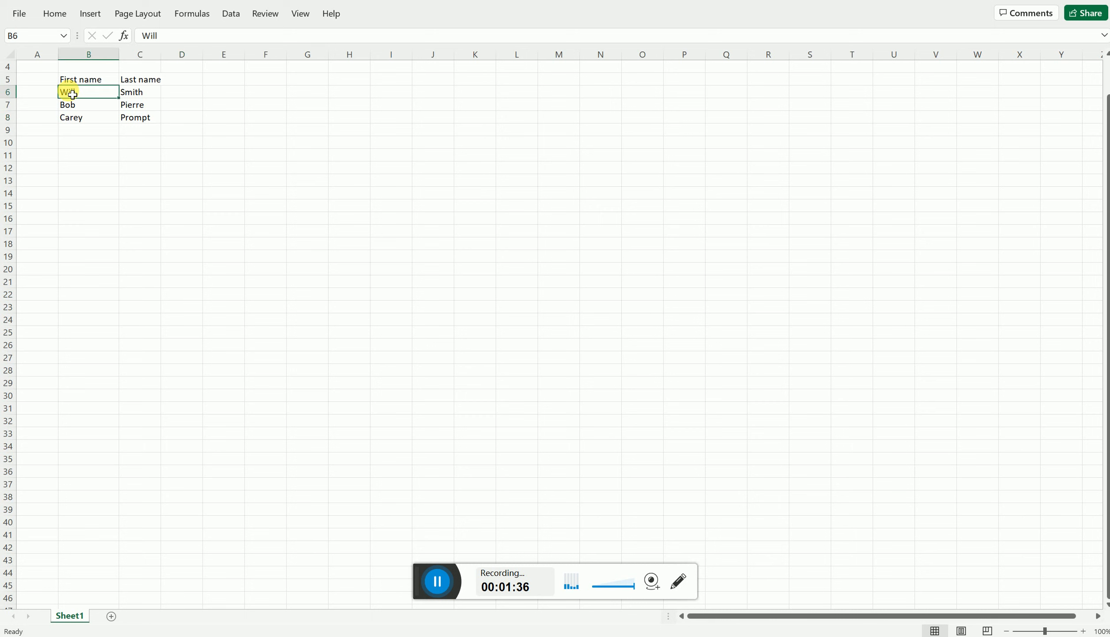
left_click(140, 93)
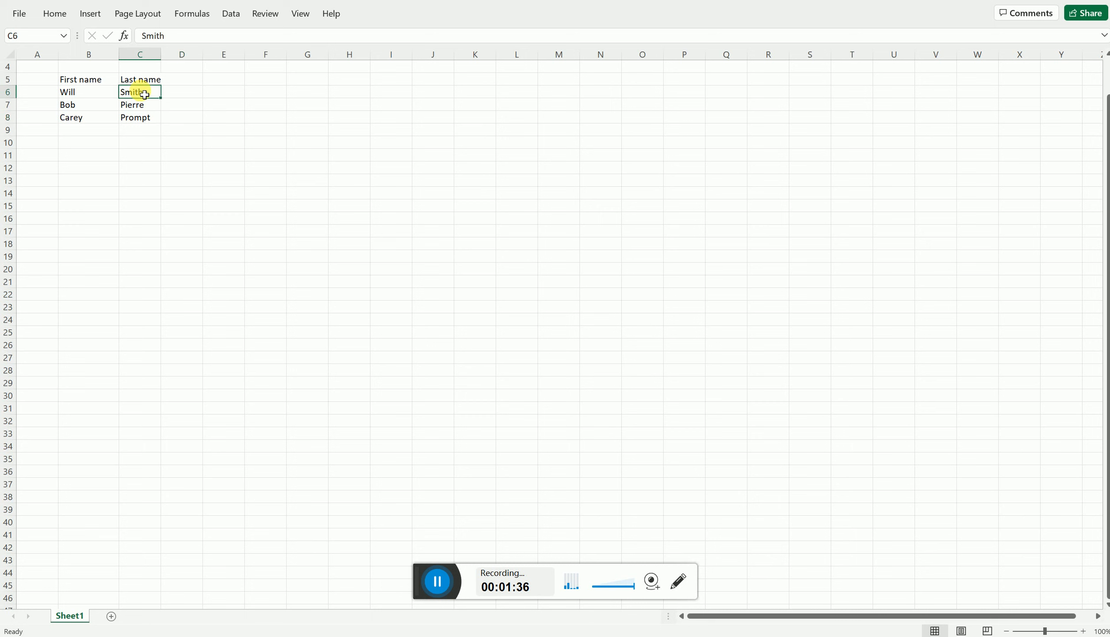
left_click(229, 97)
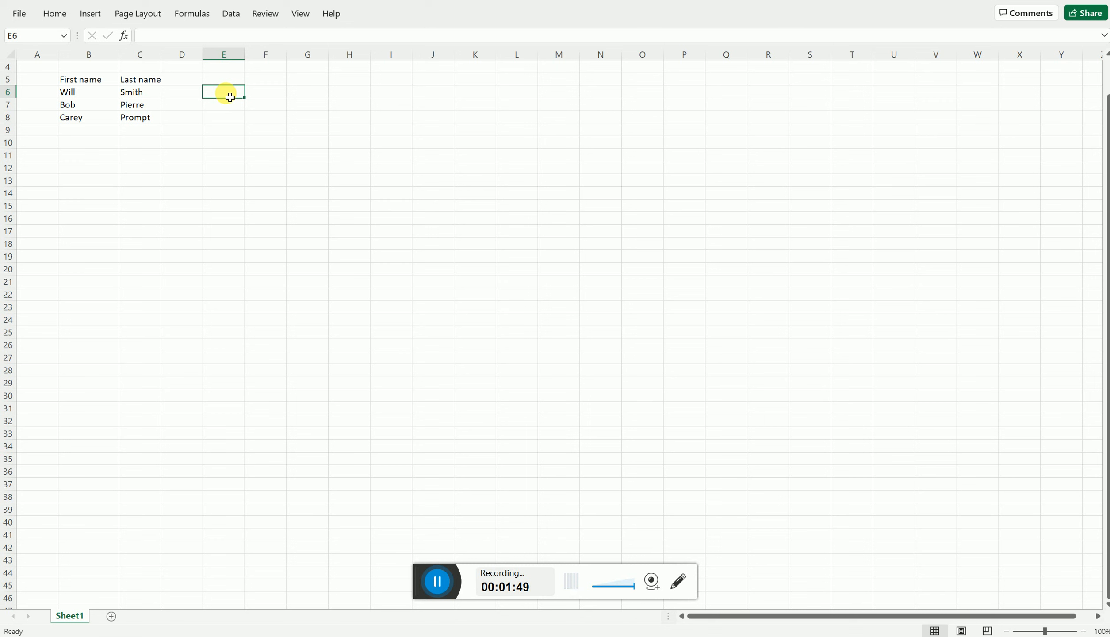
type("=")
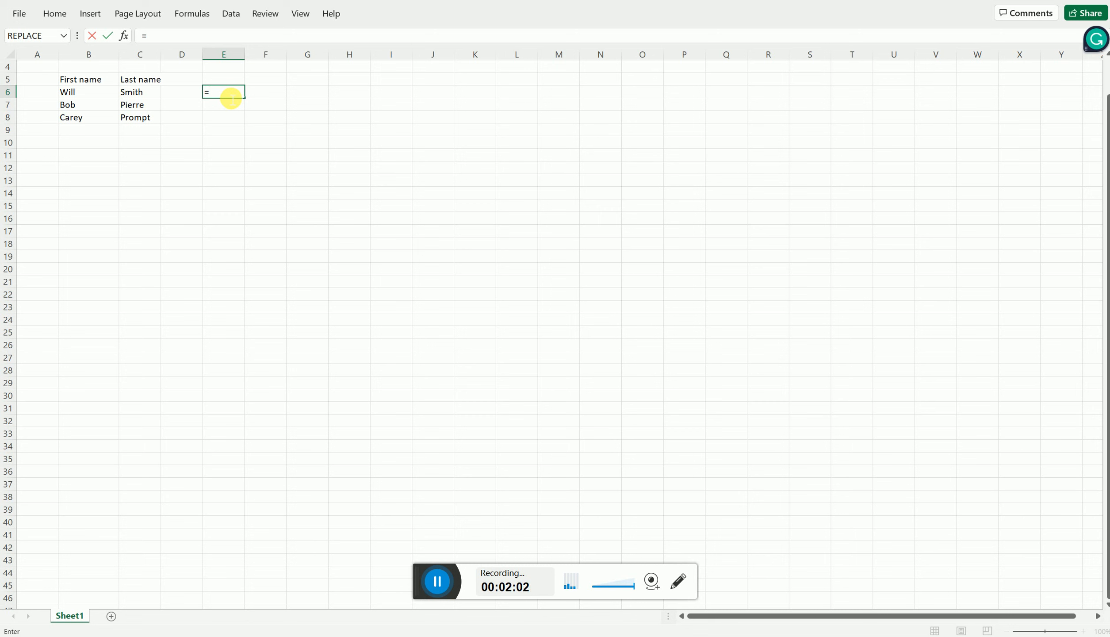
type("con")
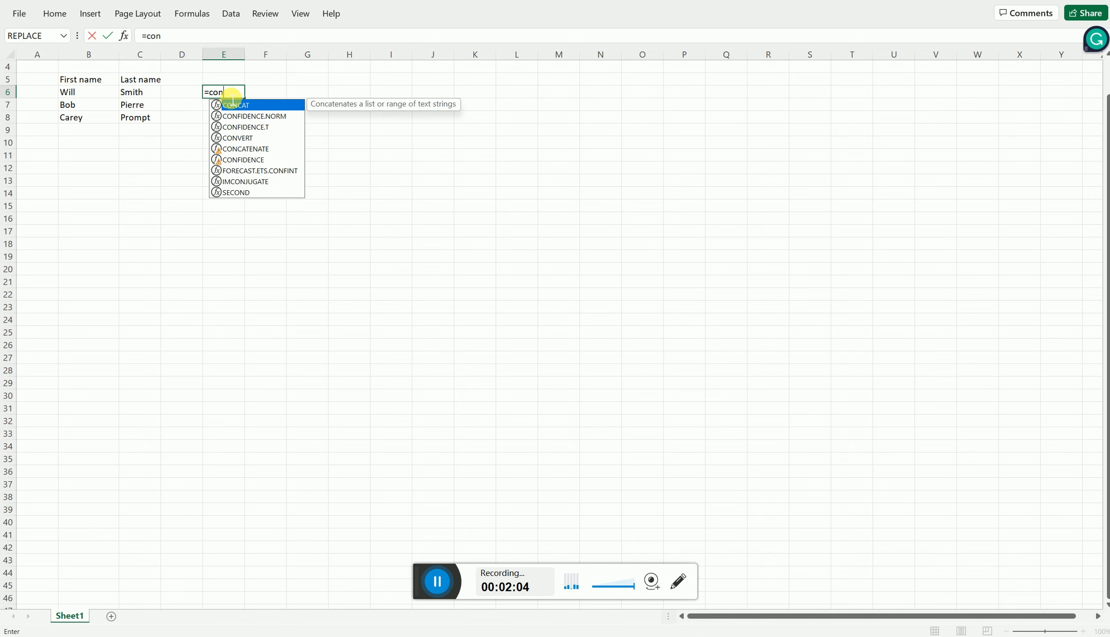
type("cat")
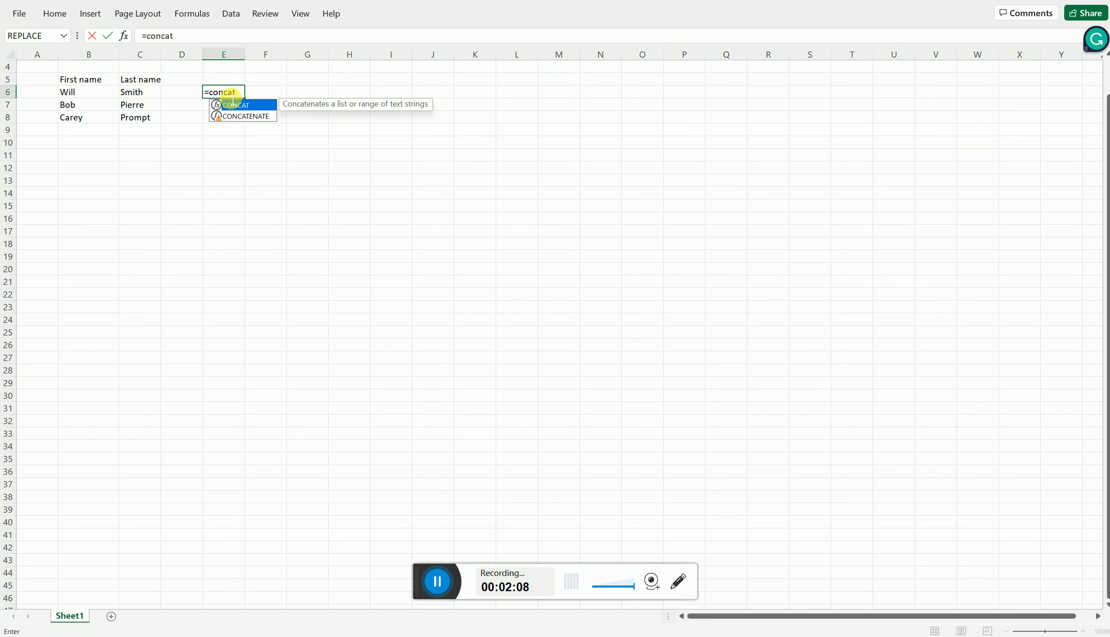
key("Escape")
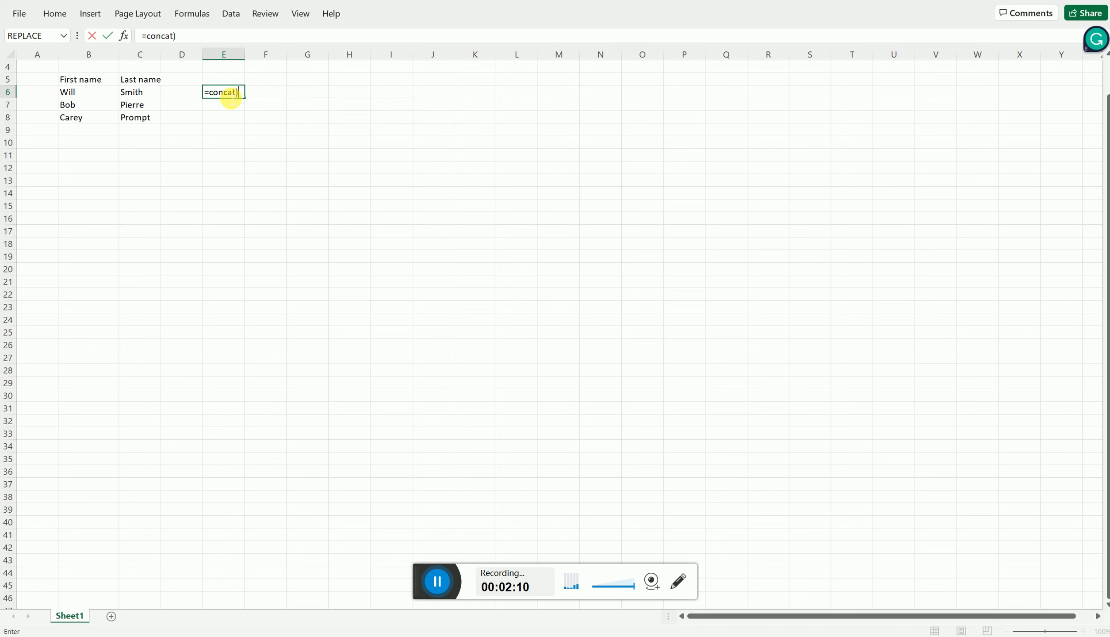
type(")")
key("BackSpace")
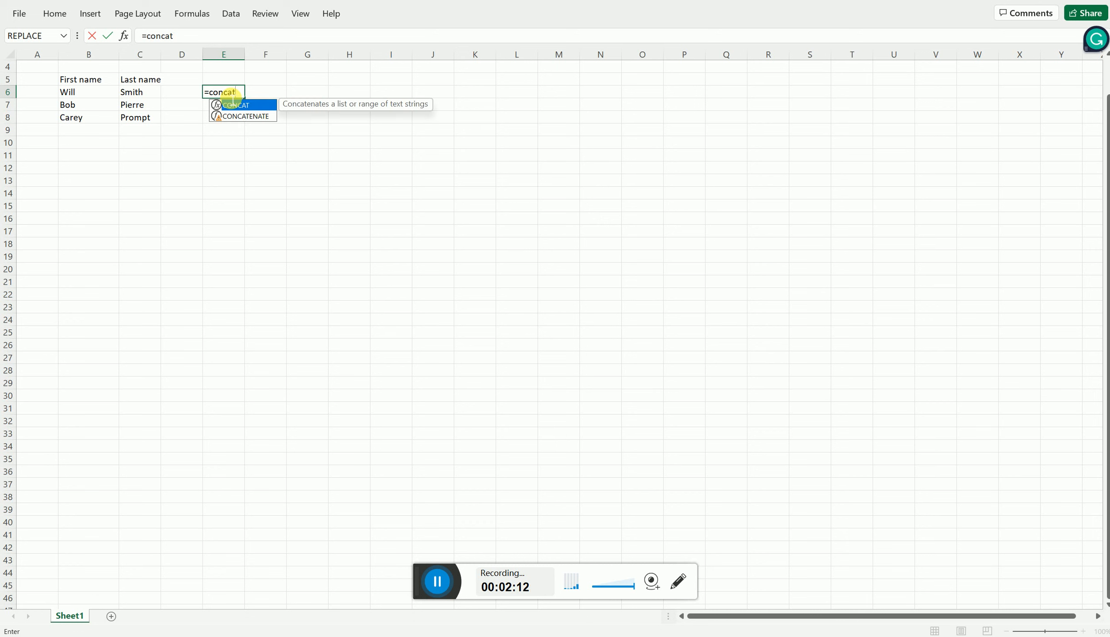
type("(")
left_click(77, 101)
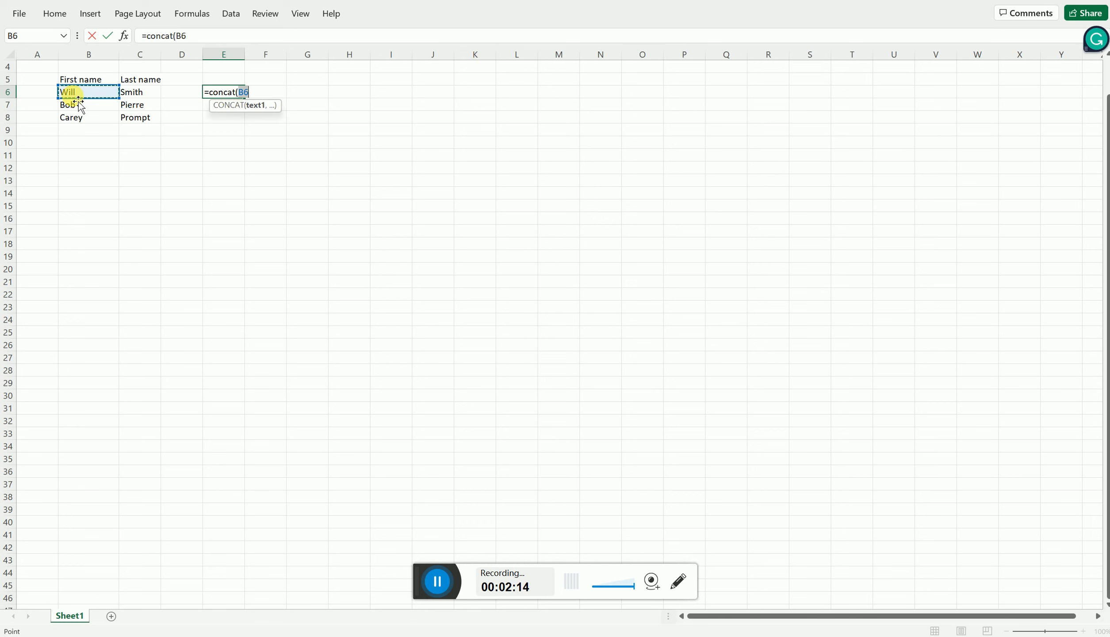
type(",")
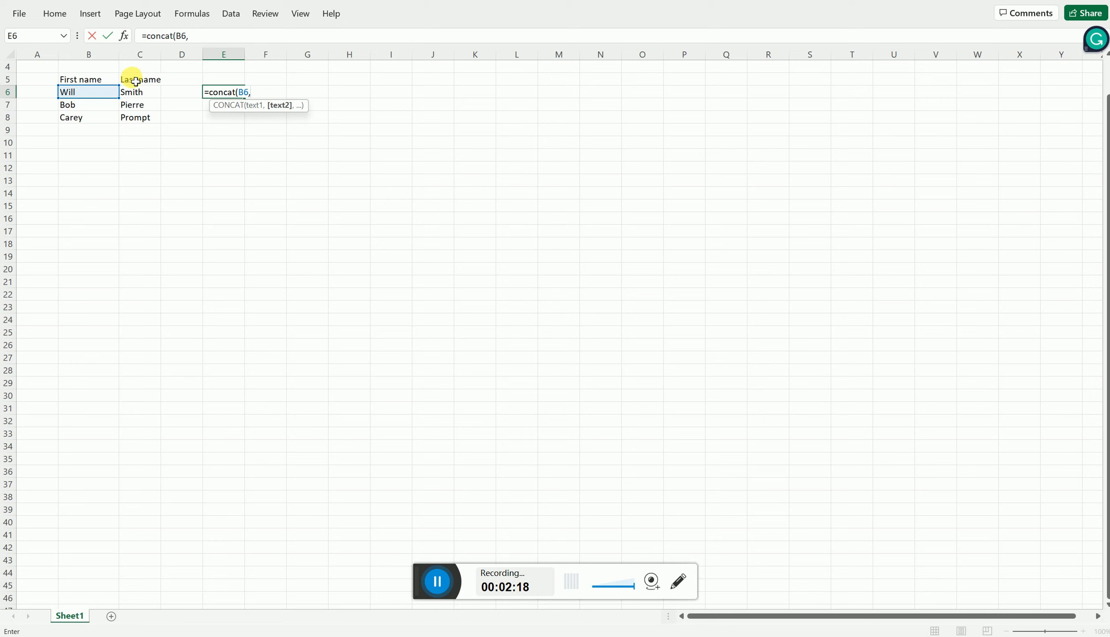
left_click(147, 94)
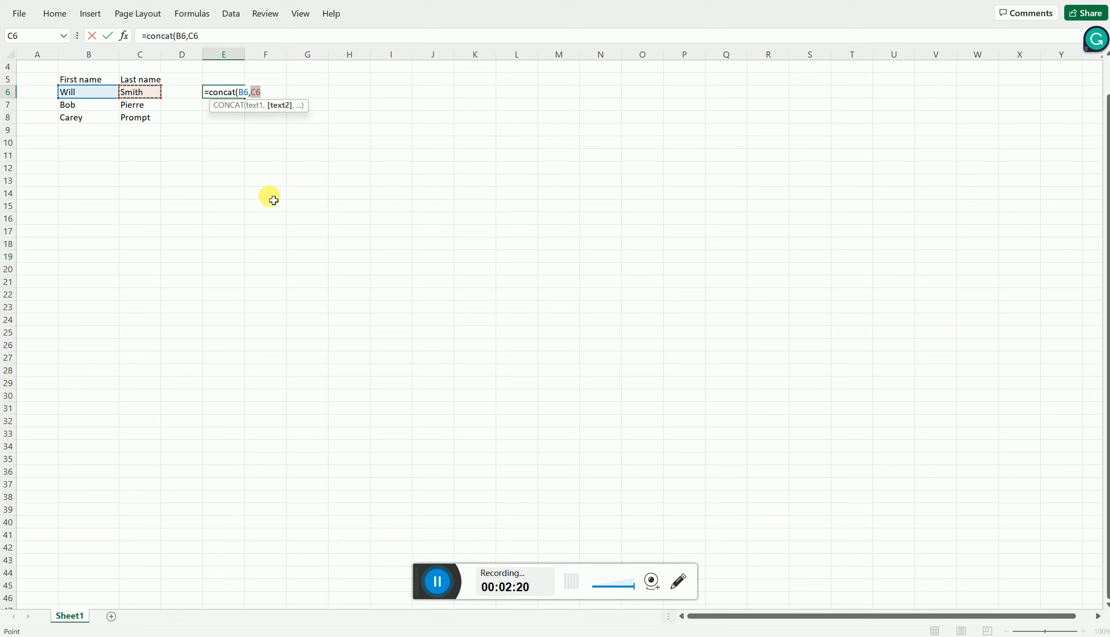
type("_")
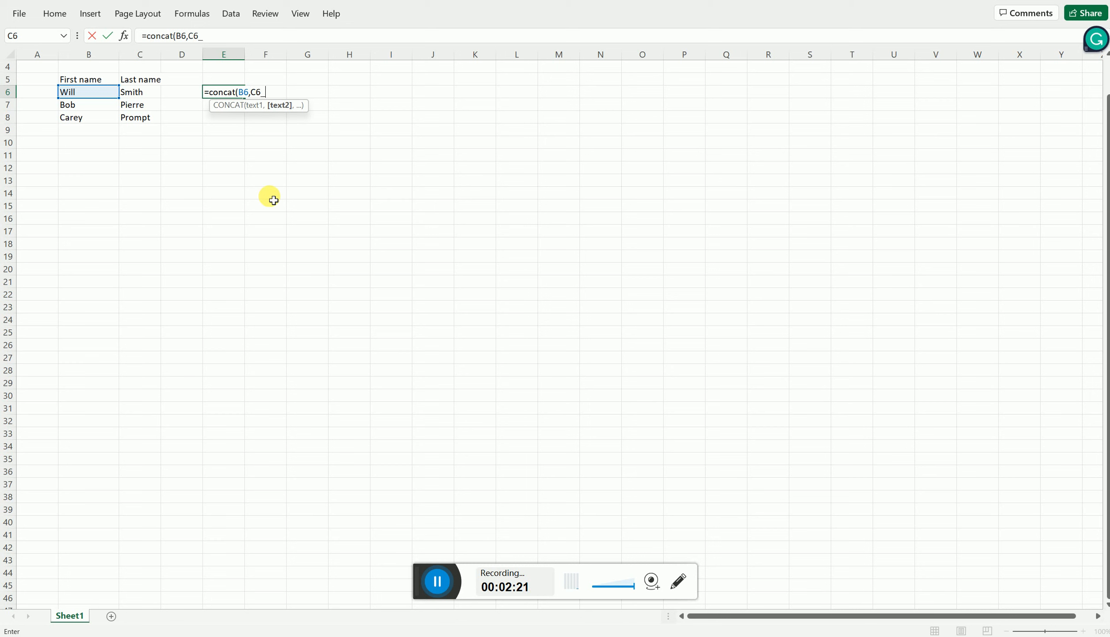
key("BackSpace")
type(")")
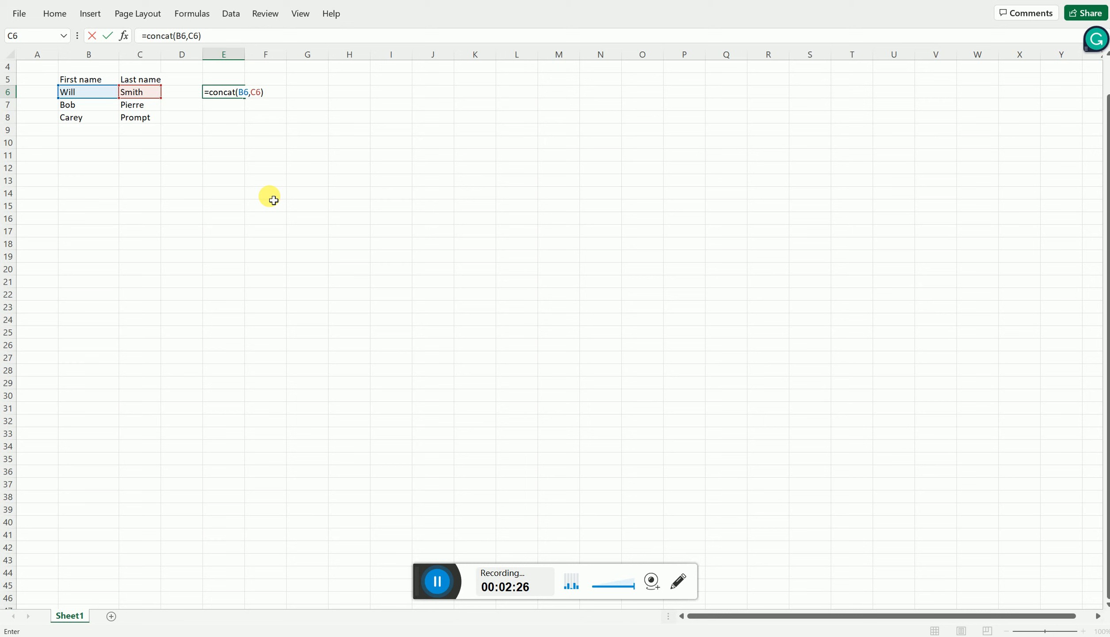
key("Return")
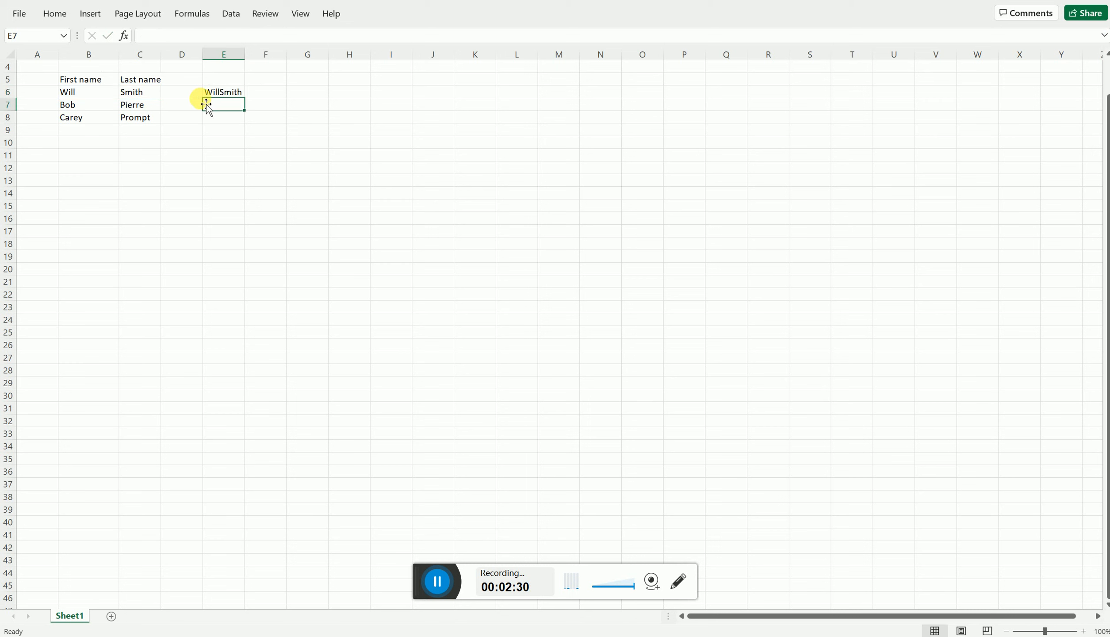
Edit the formula in E6 to =CONCAT(B6," ",C6) so a space separates the first and last names
left_click(224, 95)
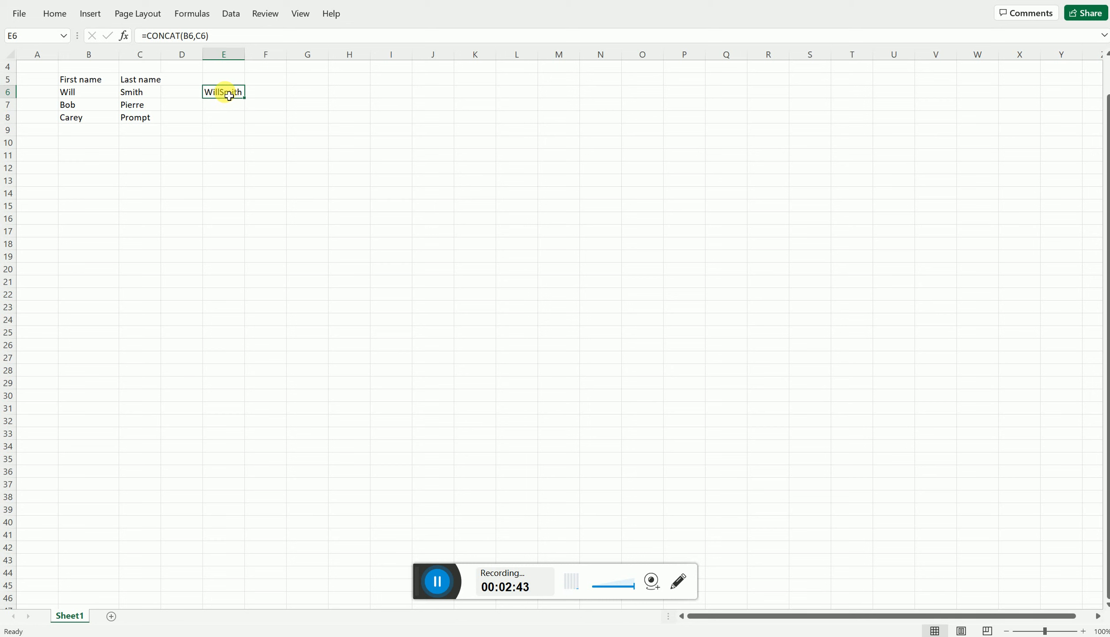
double_click(229, 96)
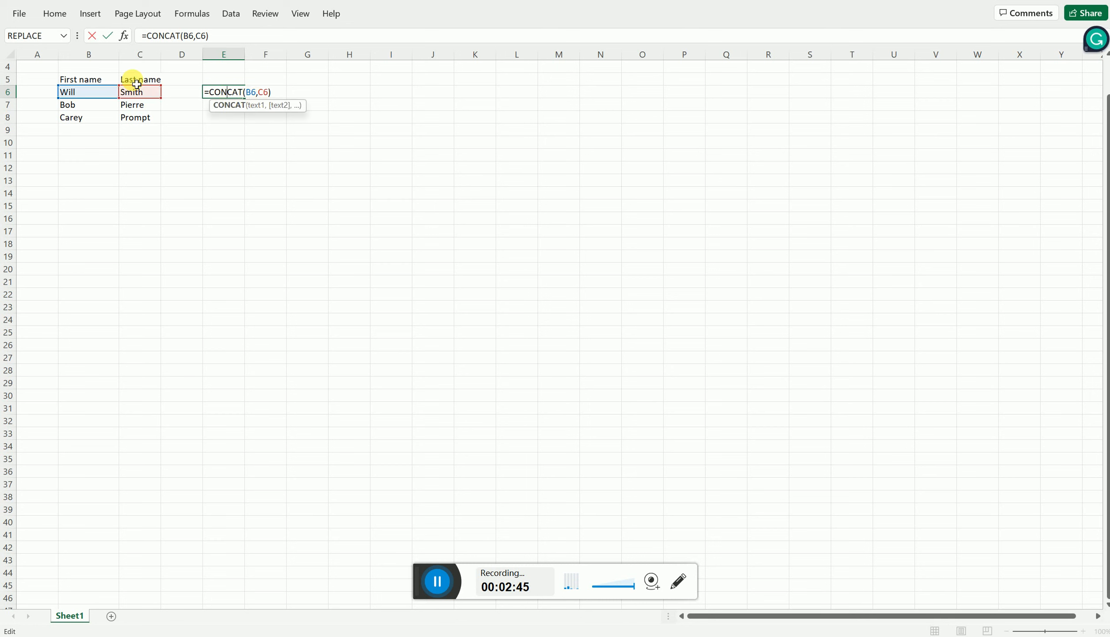
left_click(259, 92)
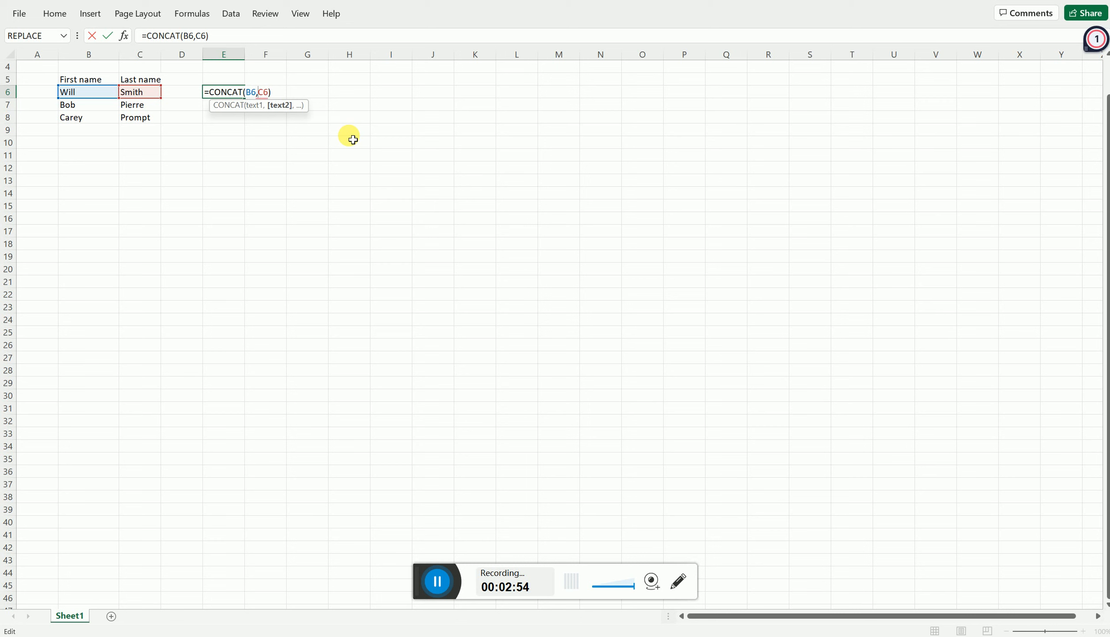
type(":")
key("BackSpace")
type("\"")
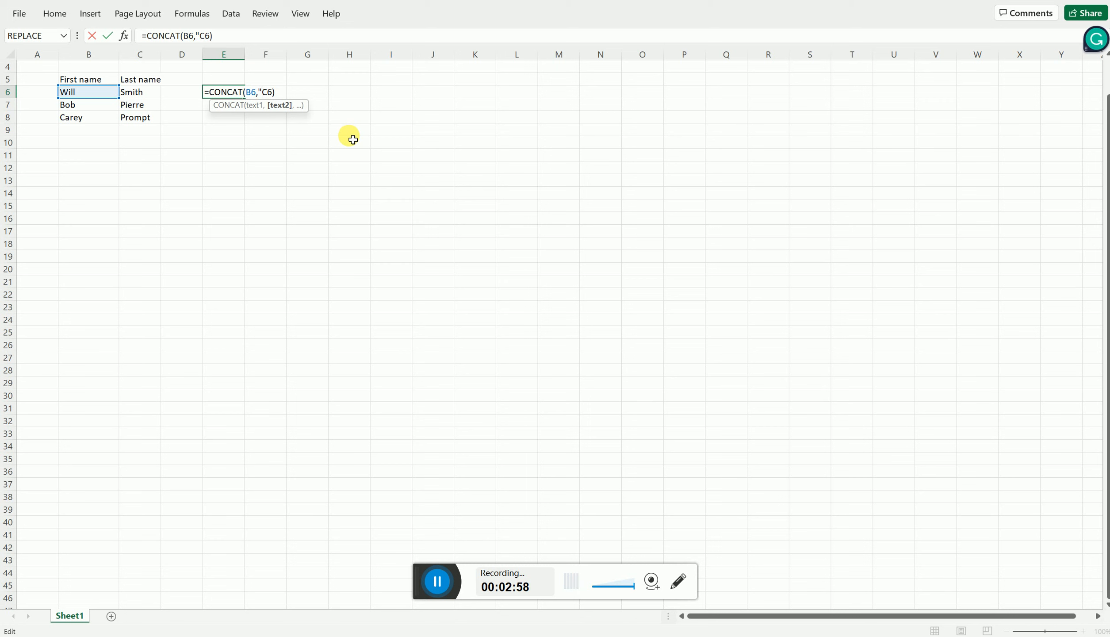
type(" \",")
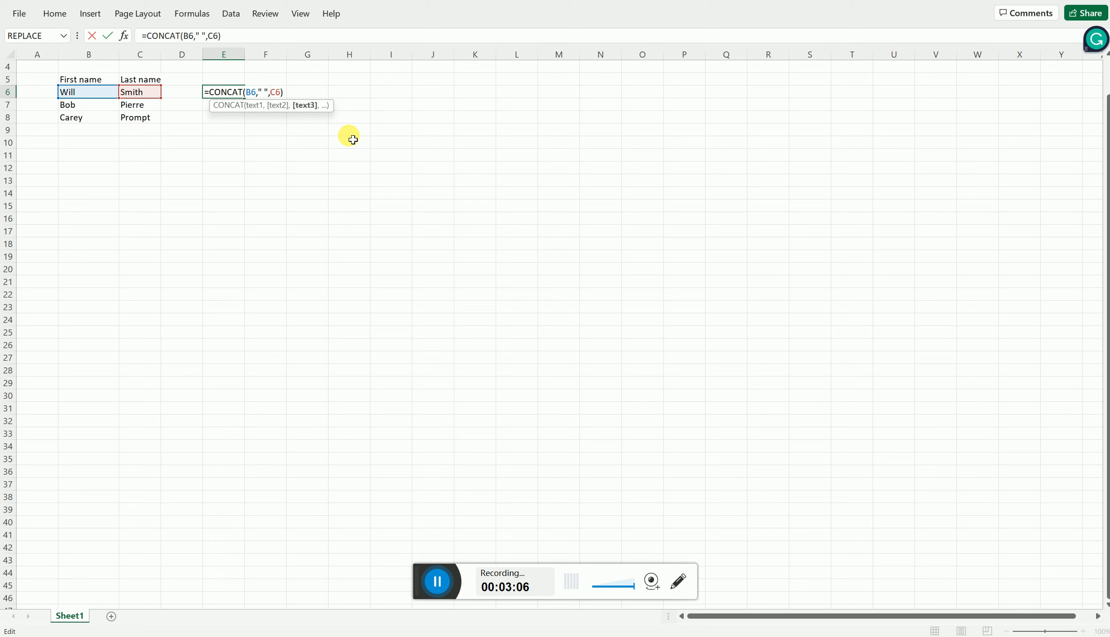
double_click(202, 36)
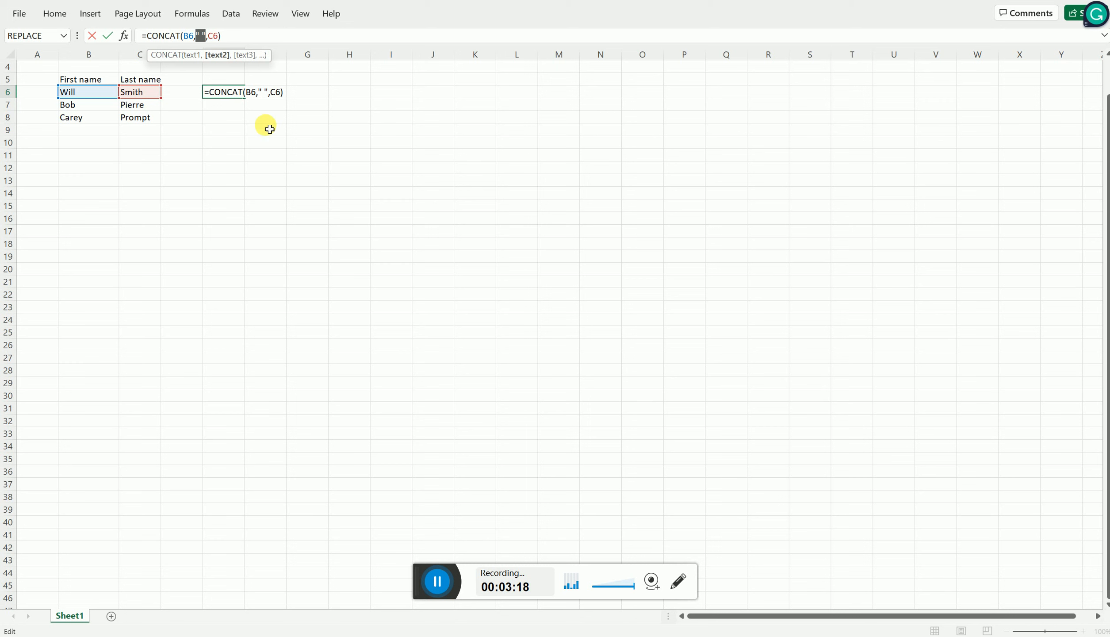
key("Return")
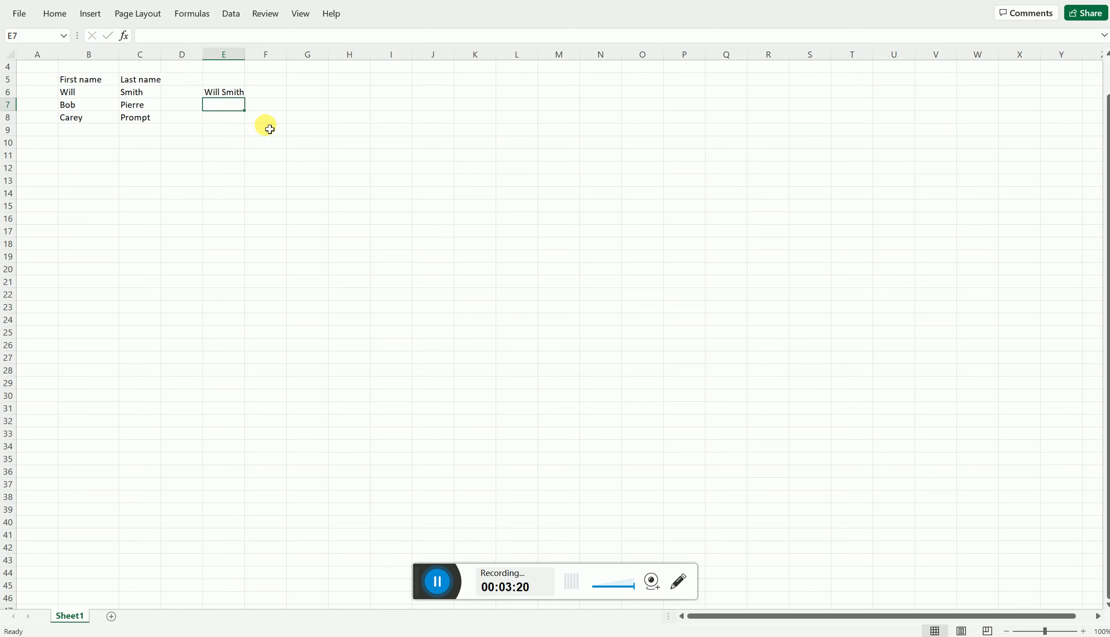
Fill the CONCAT formula from E6 down to E8 for the remaining people
left_click(229, 94)
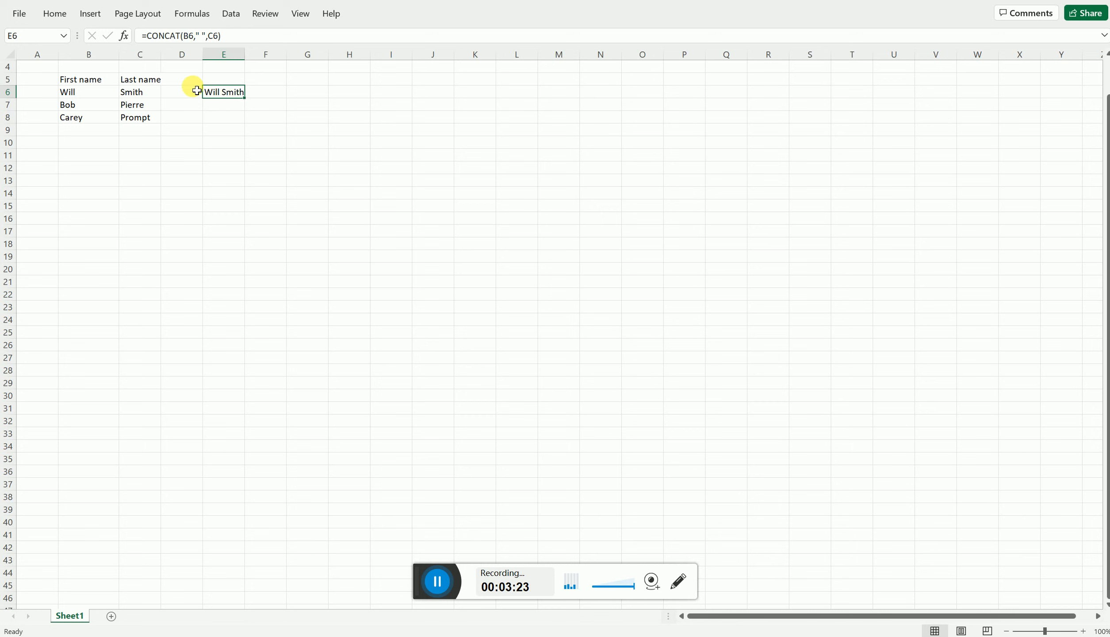
left_click_drag(244, 98, 242, 124)
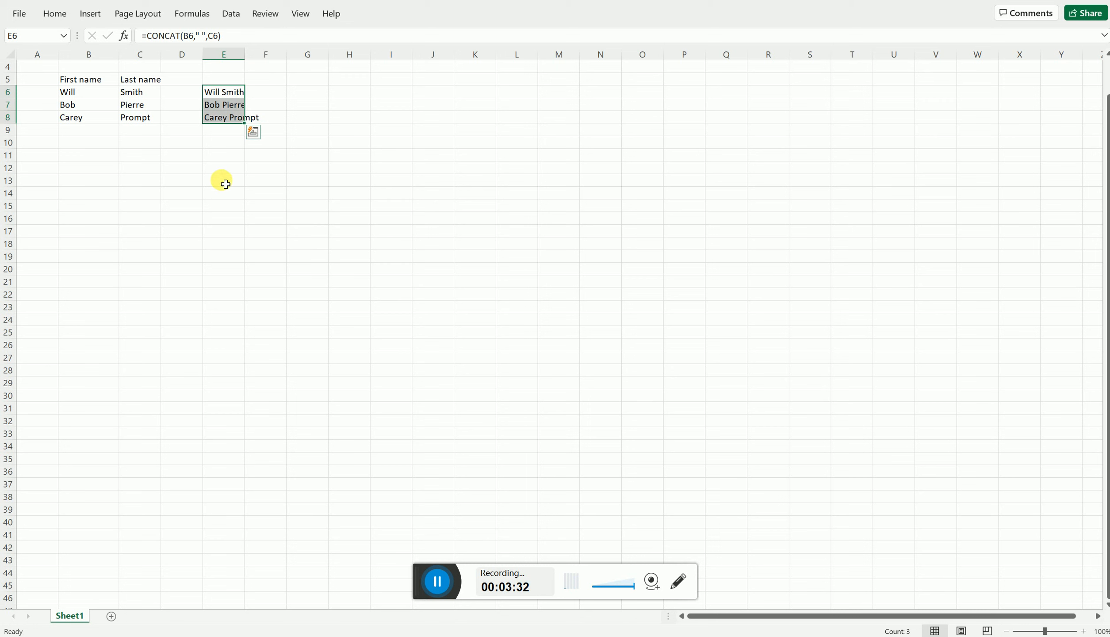
left_click(198, 111)
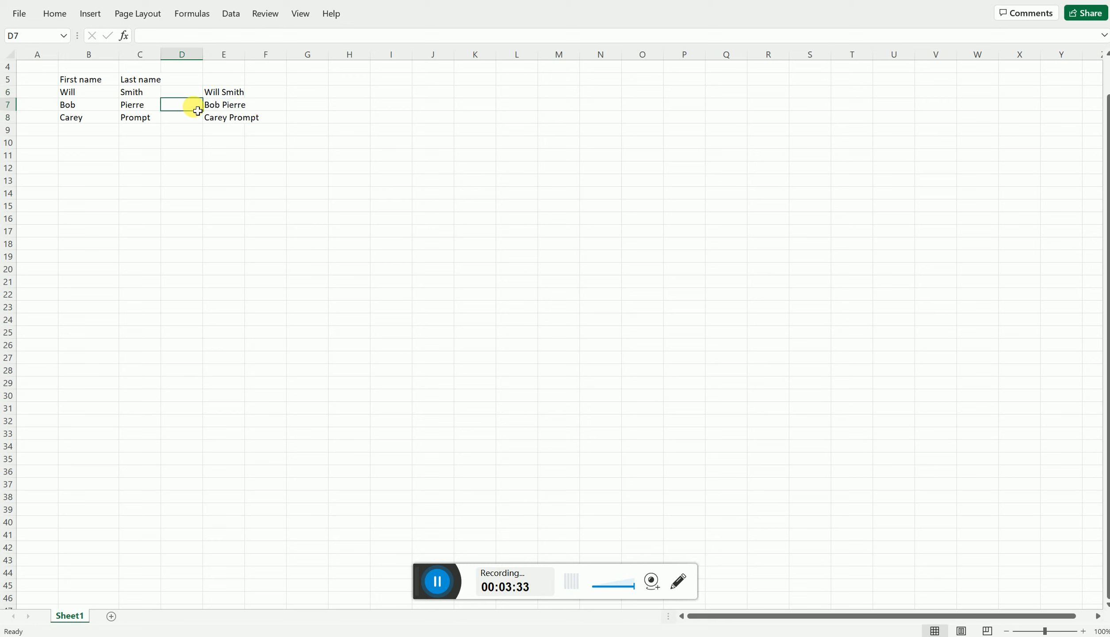
left_click(223, 98)
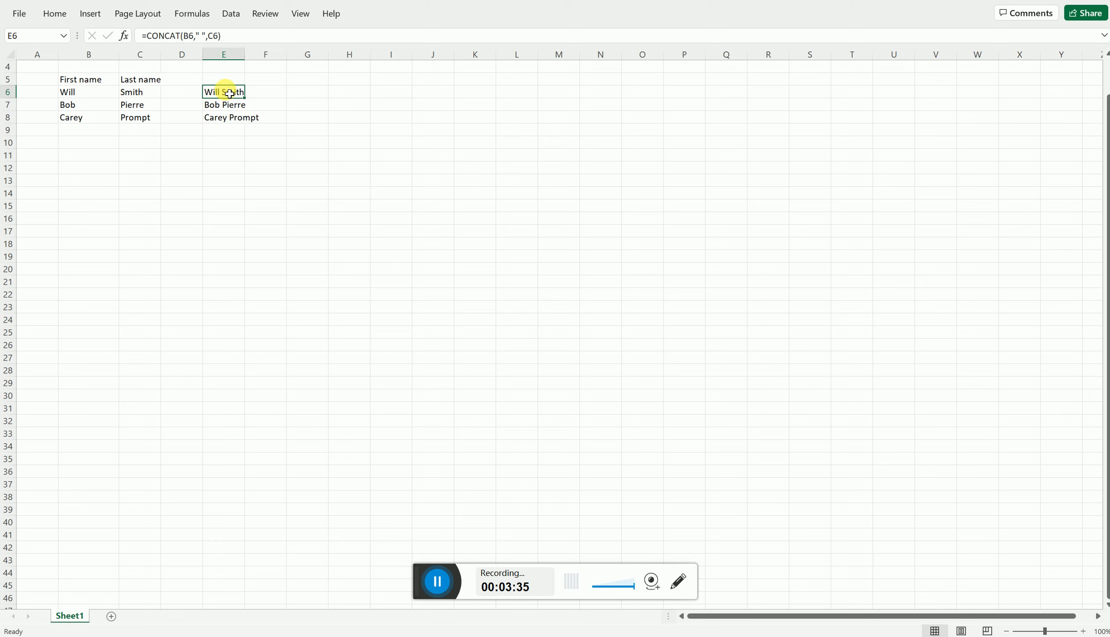
left_click(438, 579)
left_click(425, 581)
left_click_drag(224, 94, 222, 118)
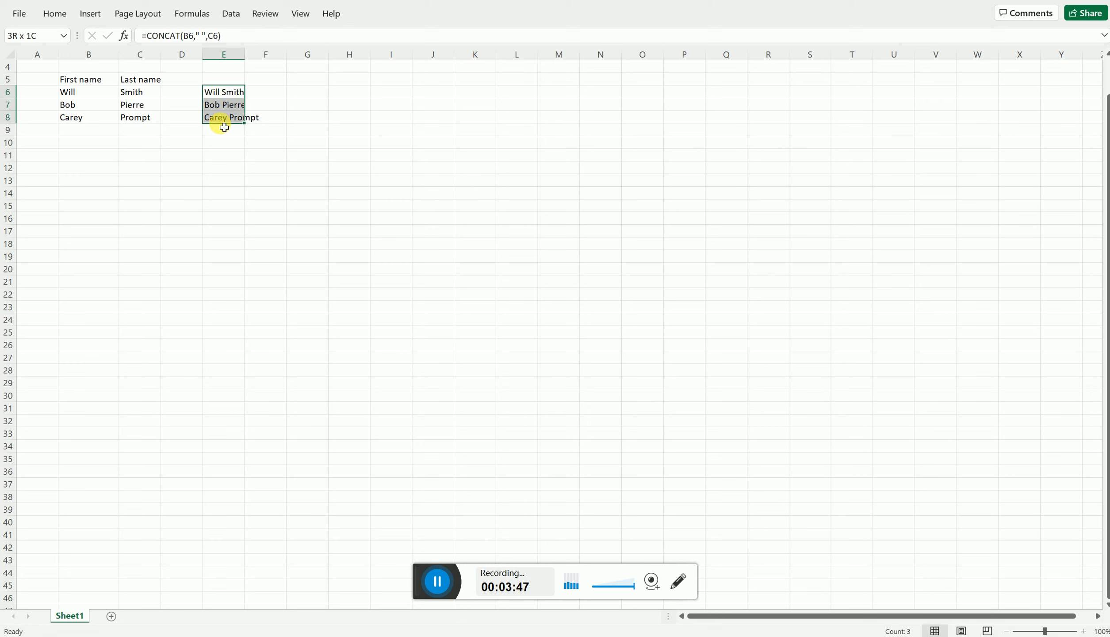
left_click(182, 92)
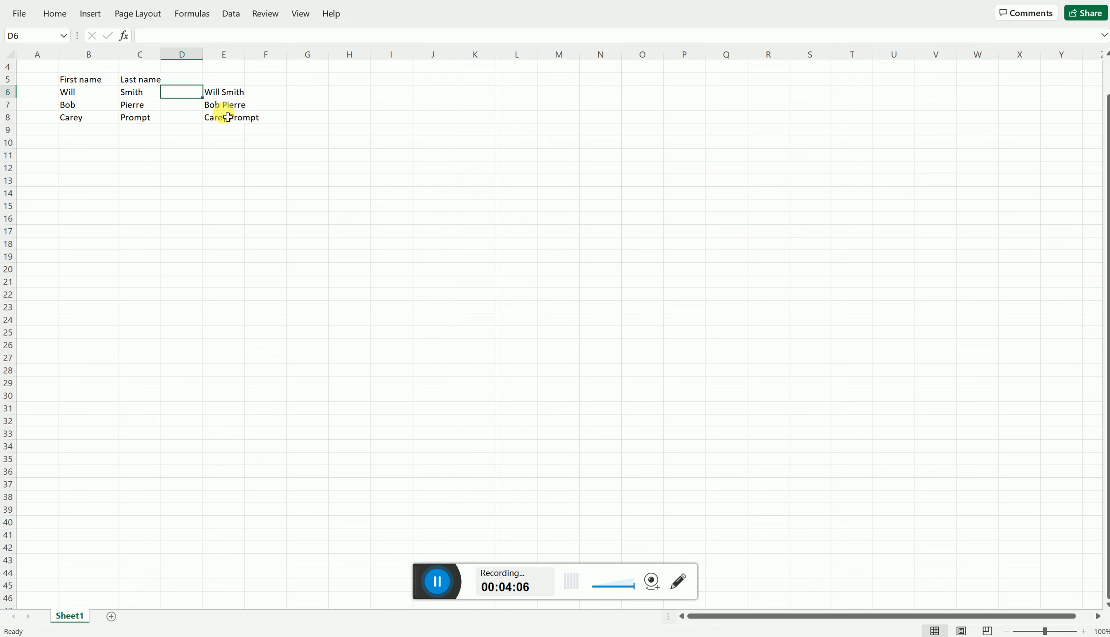
Try copying the full names from E6:E8 into D6:D8 with an ordinary paste, and check the cell references in the copied formula
left_click(224, 95)
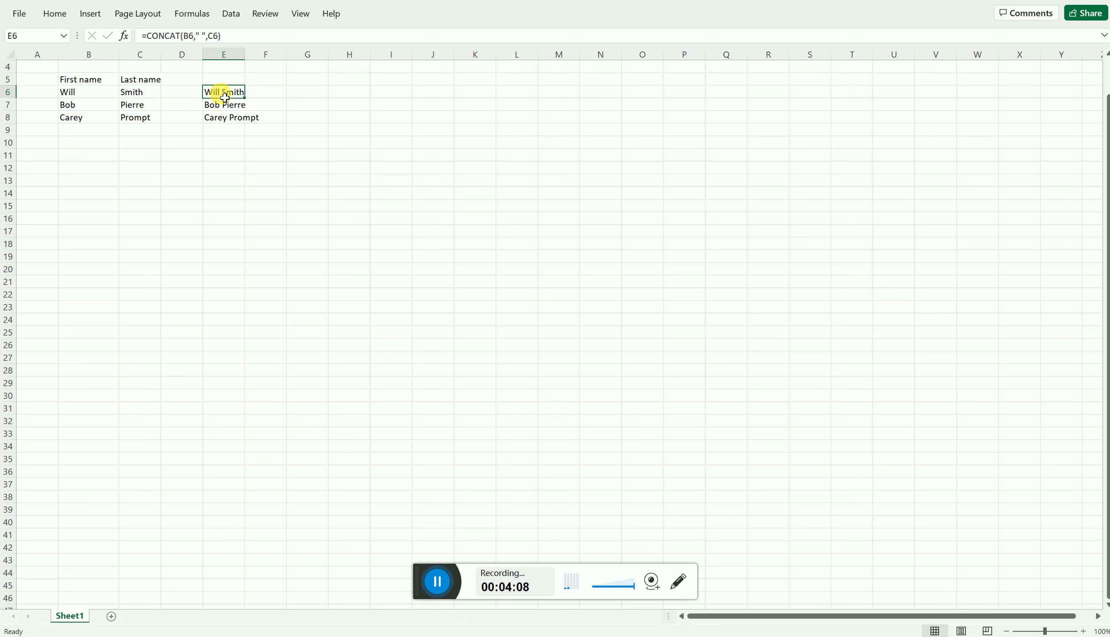
left_click_drag(224, 95, 224, 121)
key("ctrl+c")
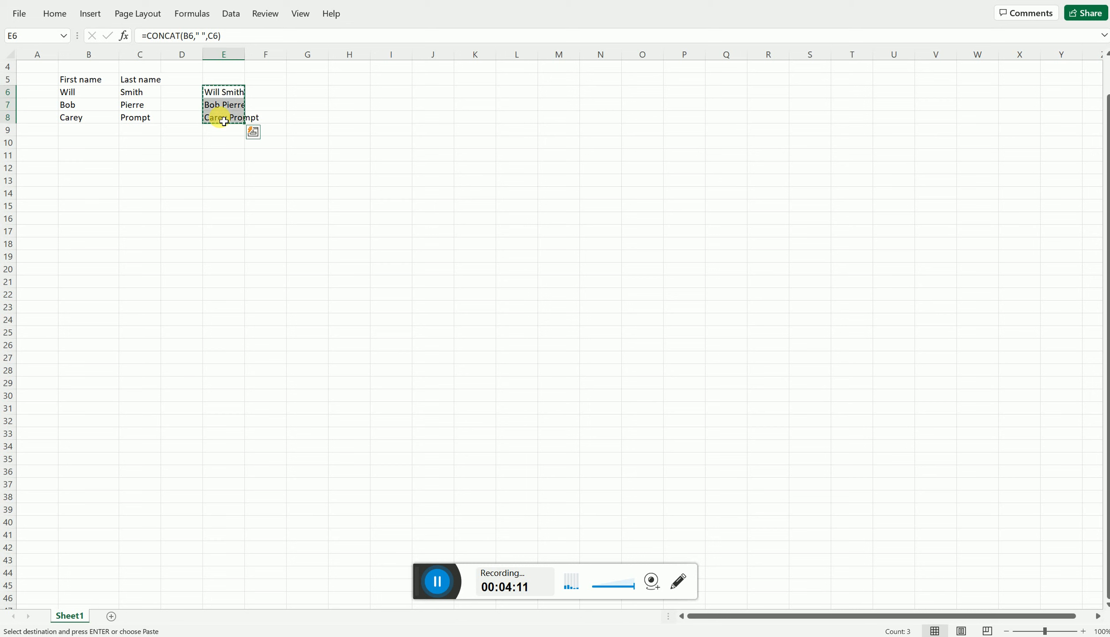
left_click(171, 96)
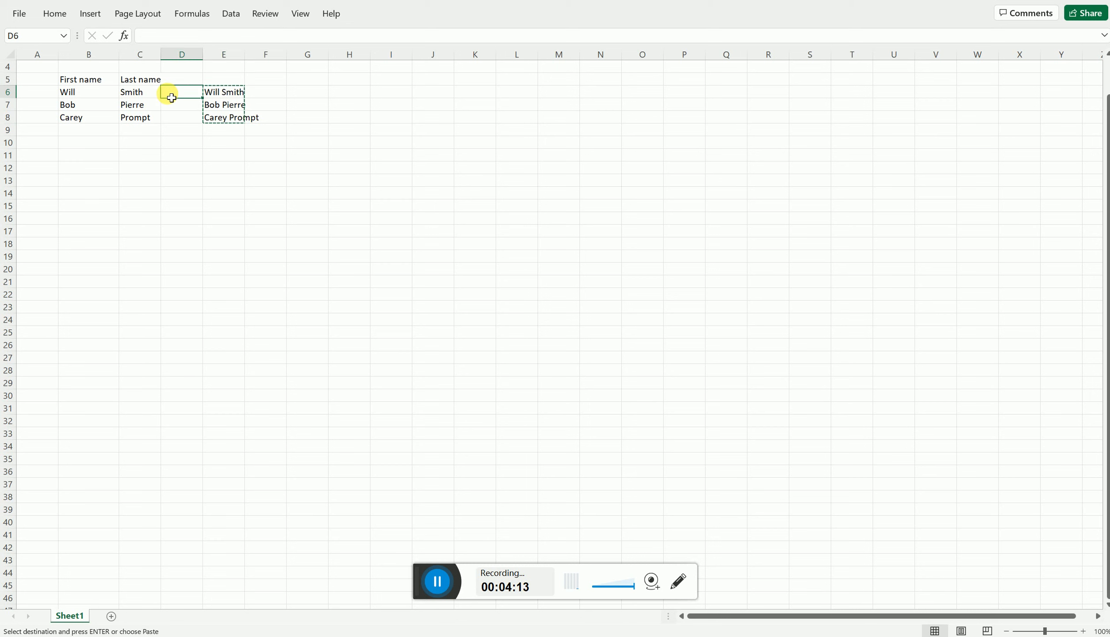
left_click_drag(171, 98, 176, 119)
key("ctrl+v")
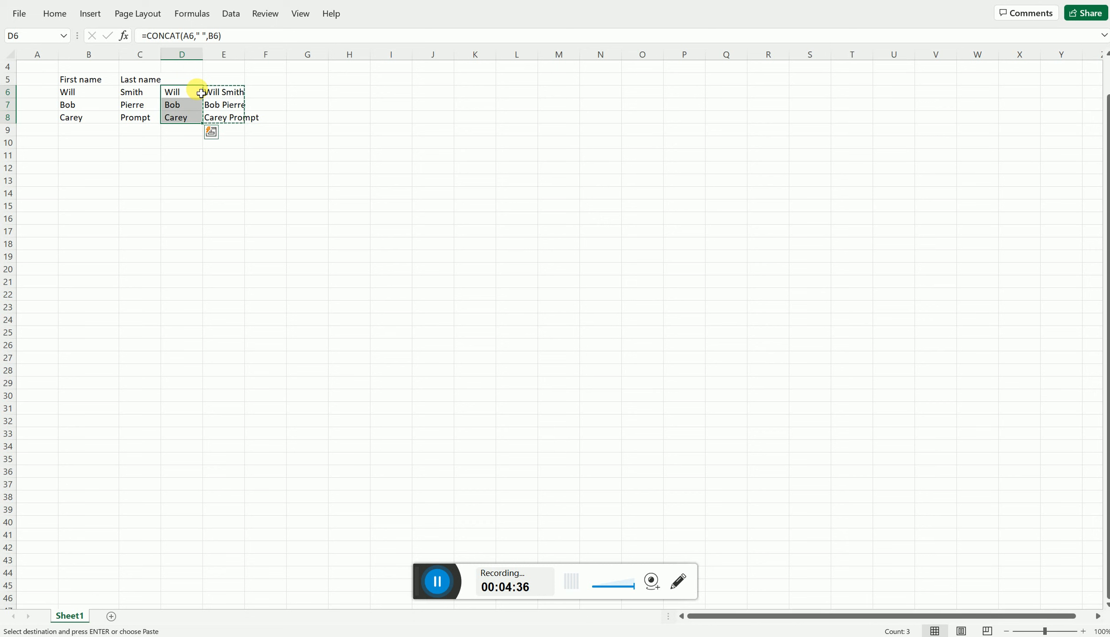
left_click(226, 96)
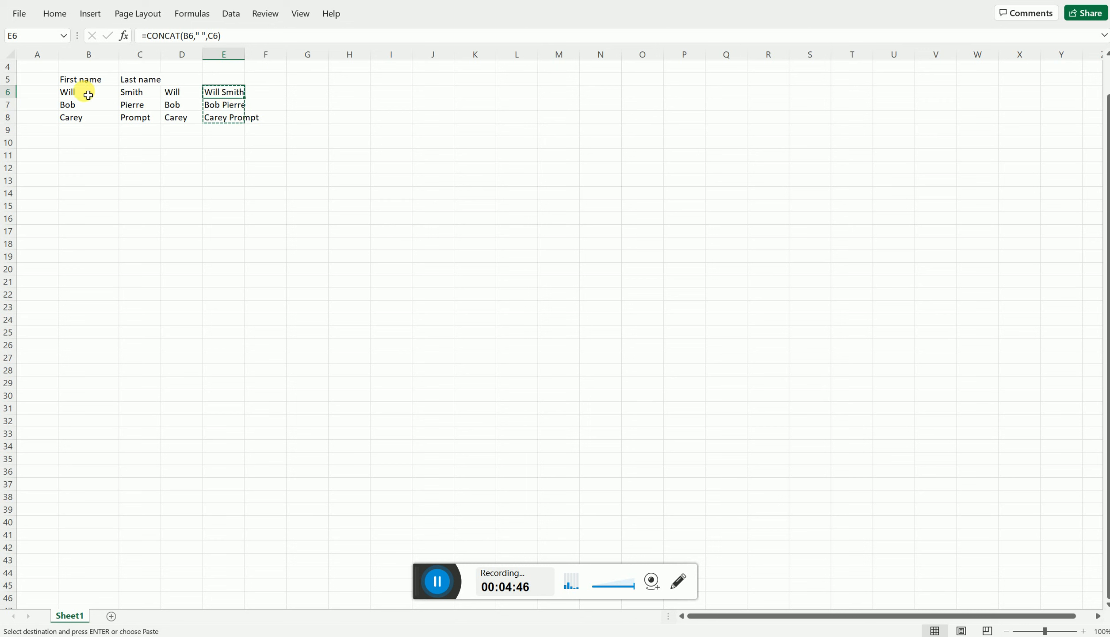
left_click(130, 96)
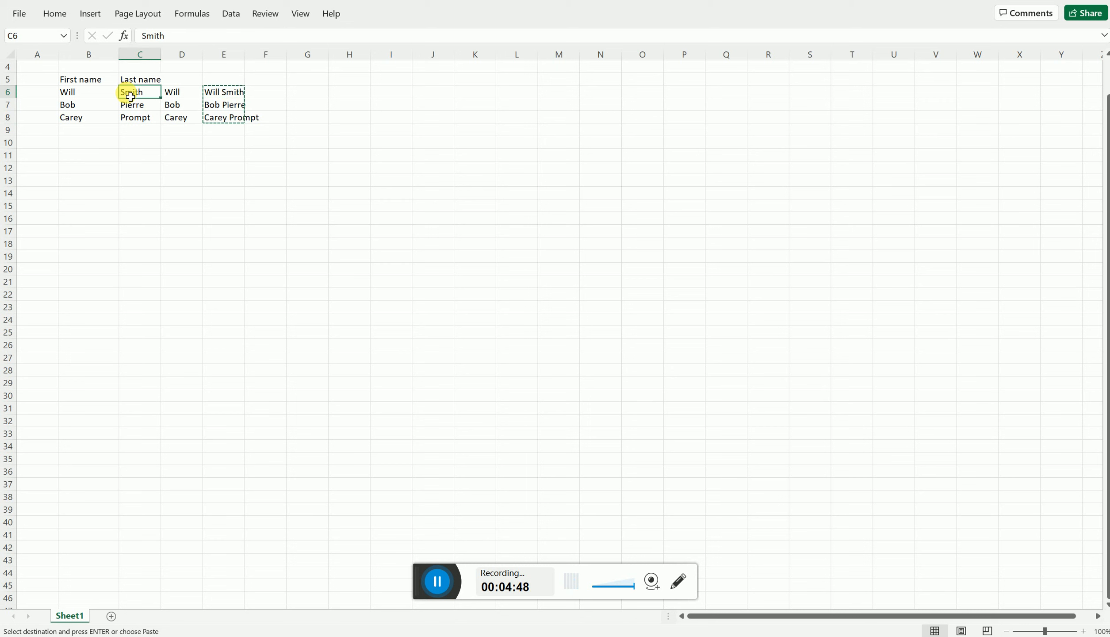
left_click(185, 95)
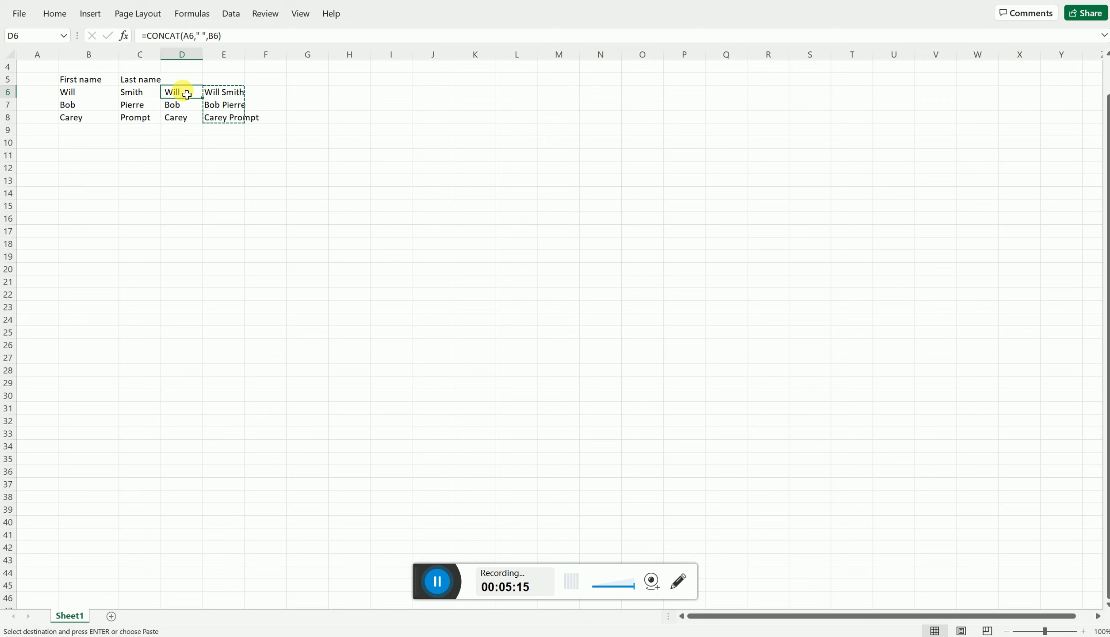
Cancel the copy mode and clear the pasted formulas from D6:D8
left_click_drag(186, 95, 186, 124)
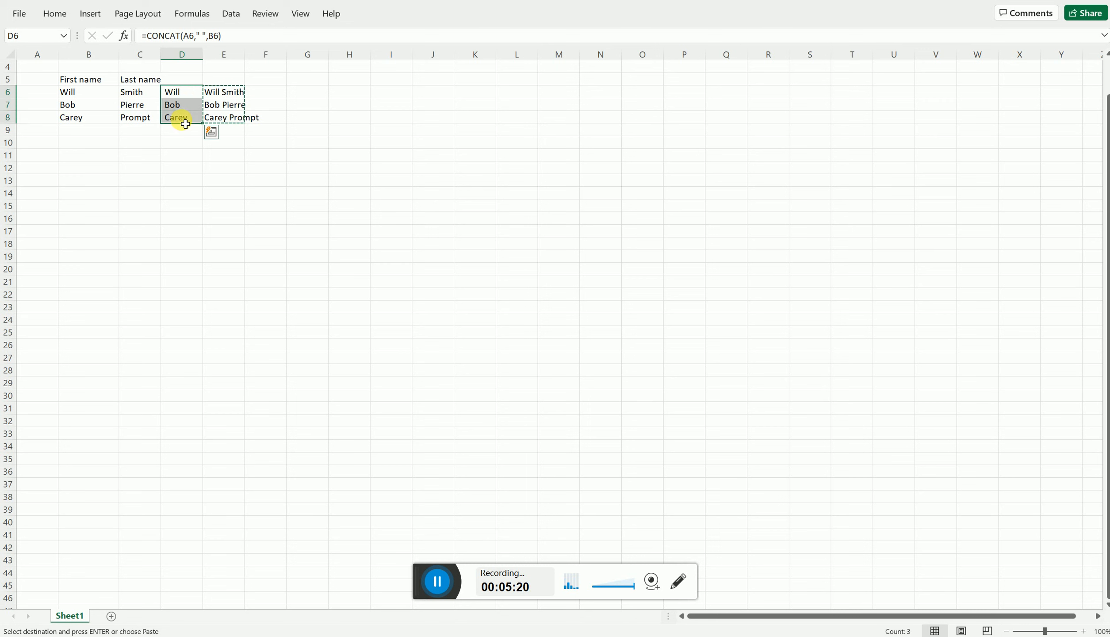
key("Escape")
key("Delete")
left_click(243, 154)
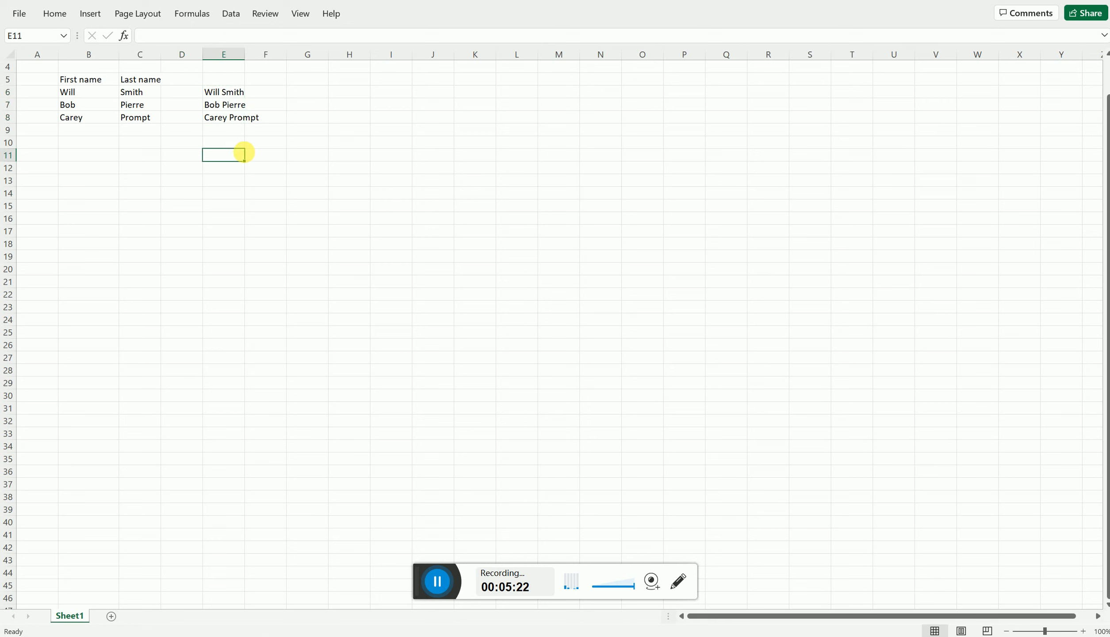
Copy the full names in E6:E8 and paste them into D6:D8 as values only
left_click(227, 93)
left_click_drag(227, 94, 233, 121)
left_click(235, 97)
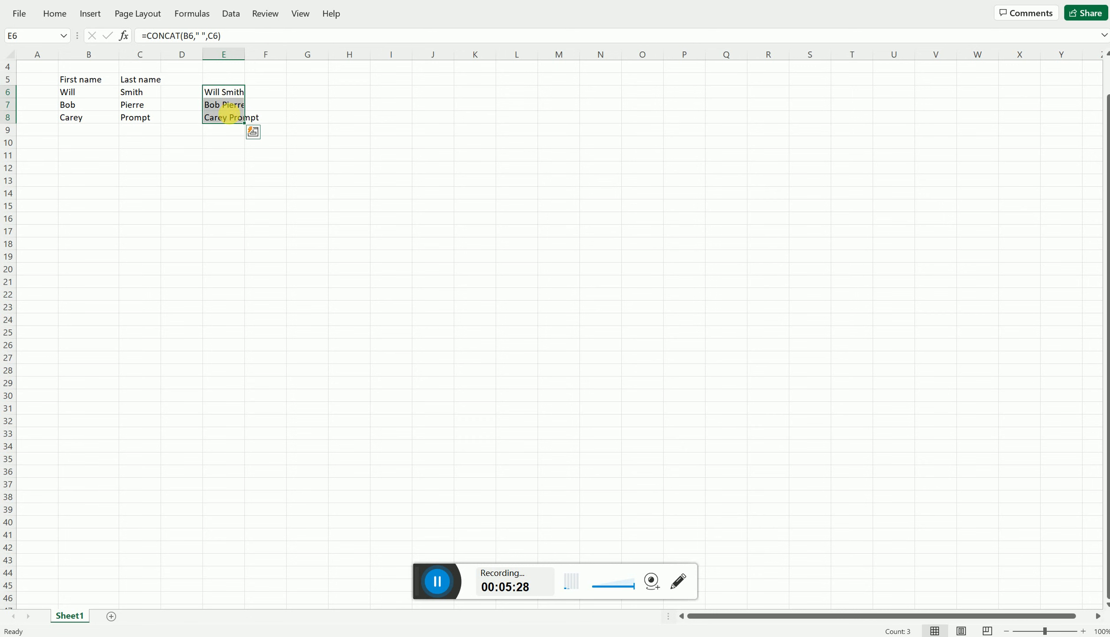
right_click(230, 97)
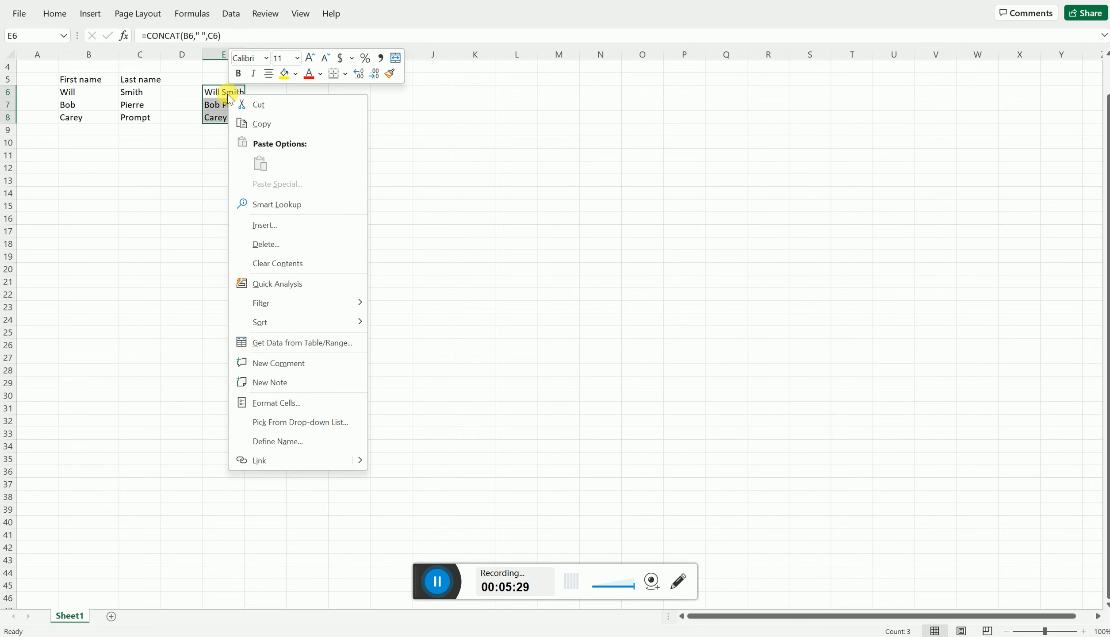
left_click(260, 123)
left_click(187, 95)
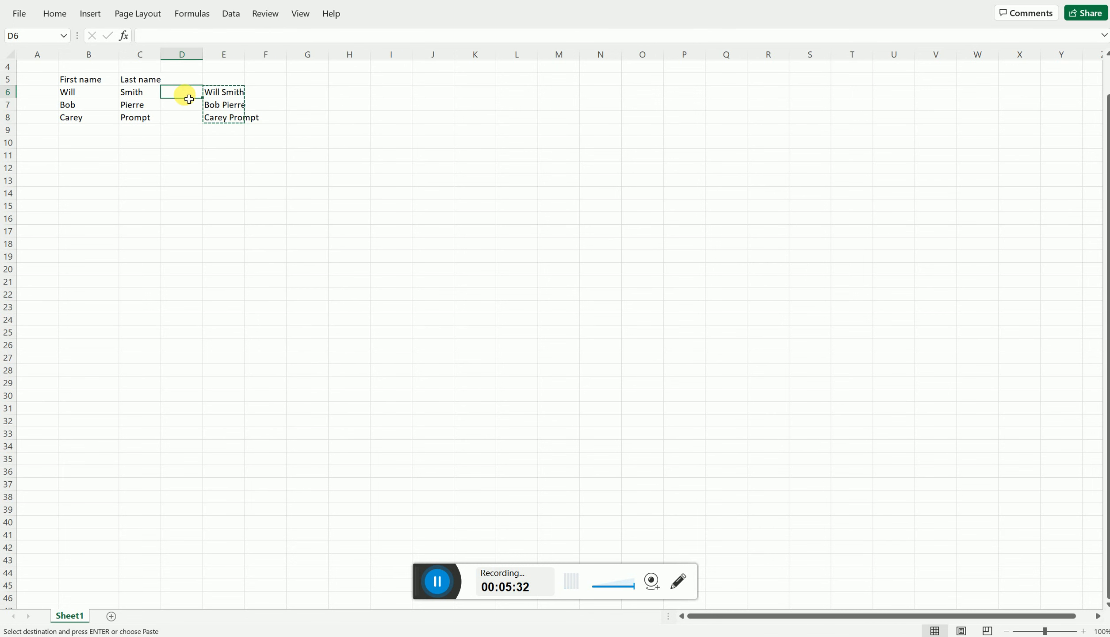
right_click(186, 94)
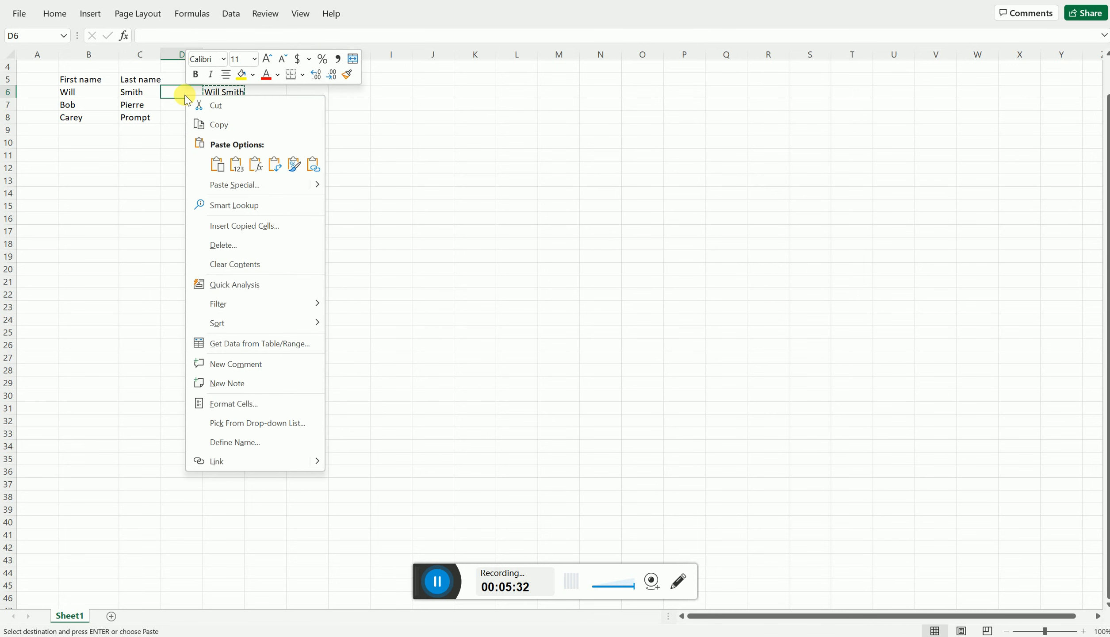
left_click(236, 164)
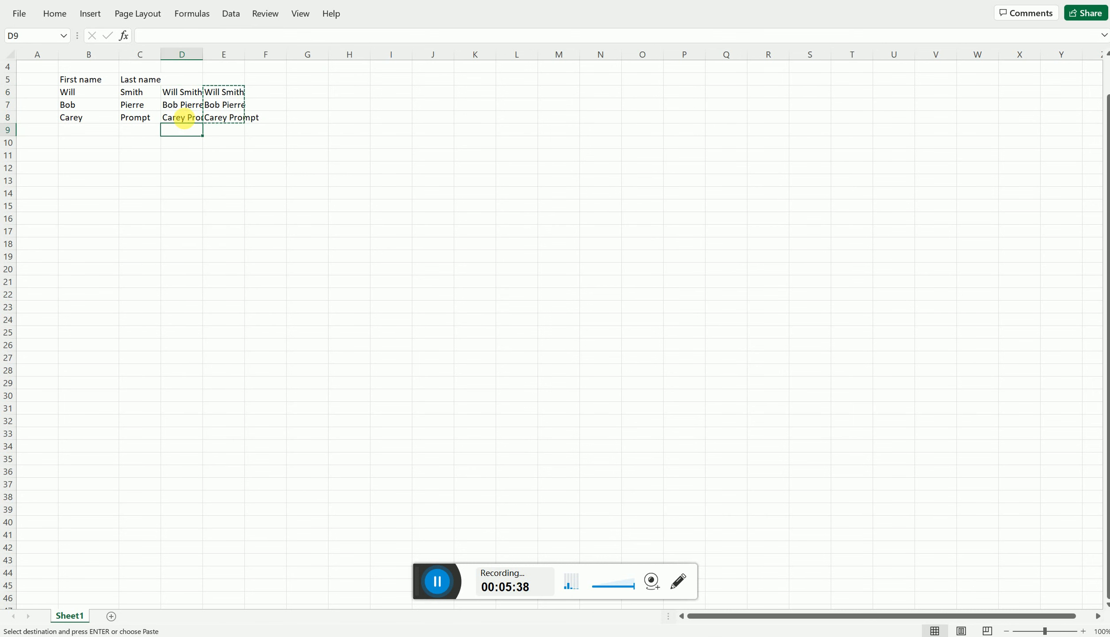
Examine the contents of the pasted cells D6:D8 and compare them with the formulas in E6:E8
left_click(193, 97)
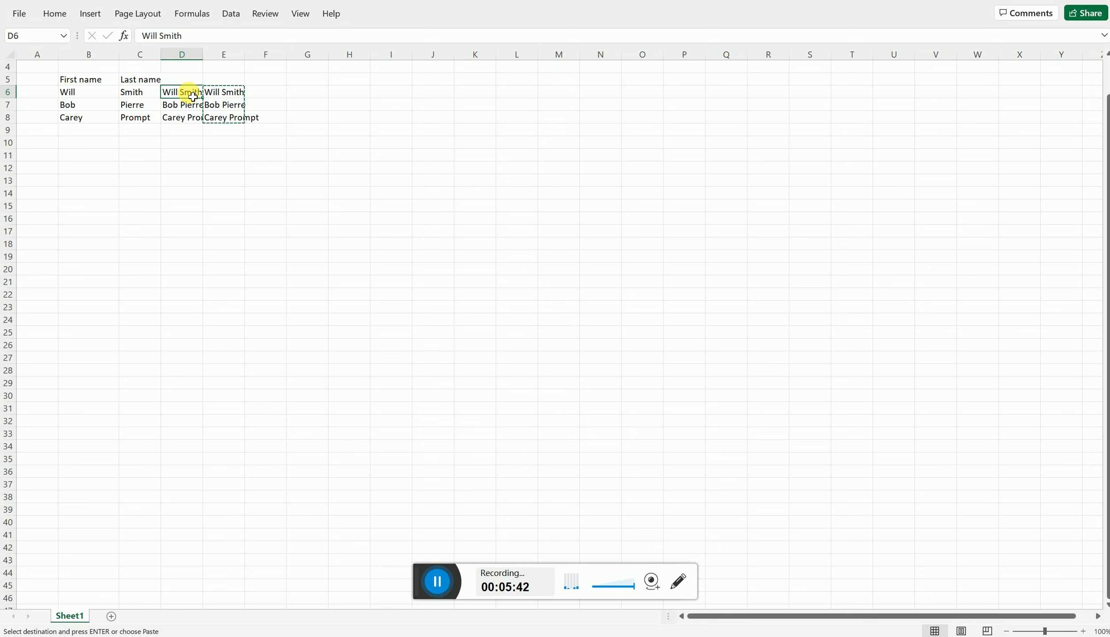
key("Down")
key("Down")
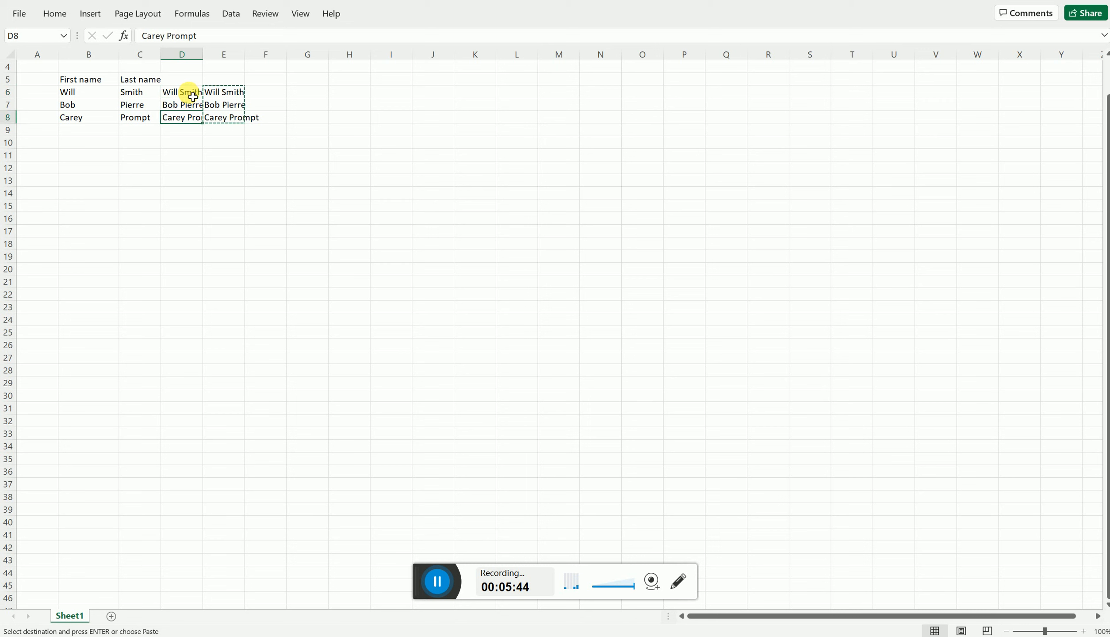
key("Up")
key("Up")
key("Down")
key("Down")
key("Left")
key("Right")
key("Up")
key("Up")
key("Up")
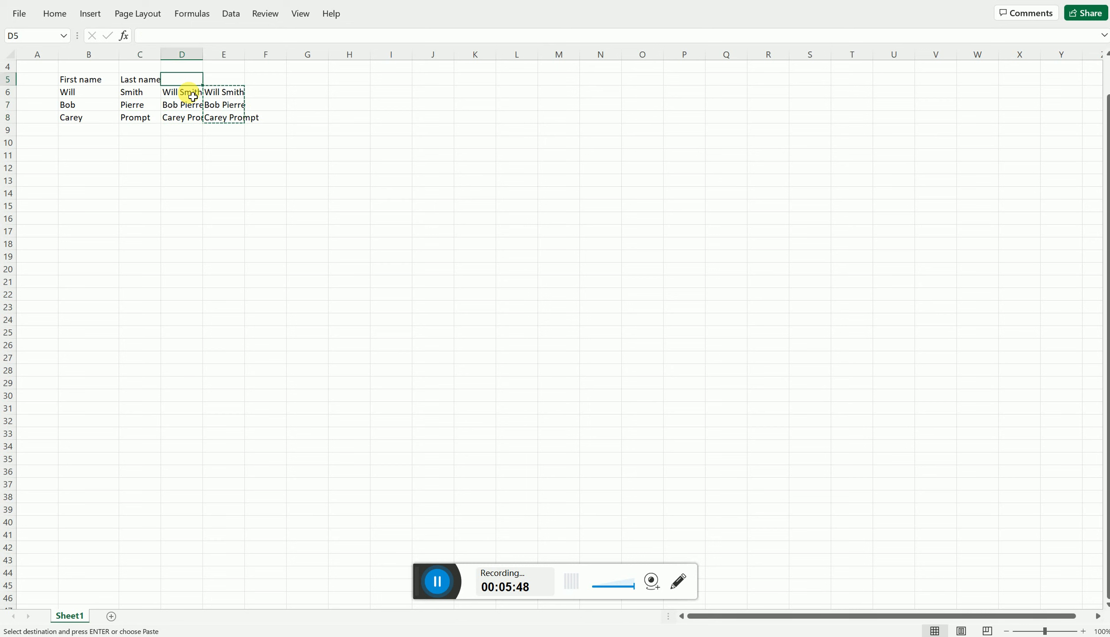
key("Right")
key("Down")
key("Left")
key("Down")
key("Down")
key("Down")
key("Right")
key("Up")
key("Up")
key("Up")
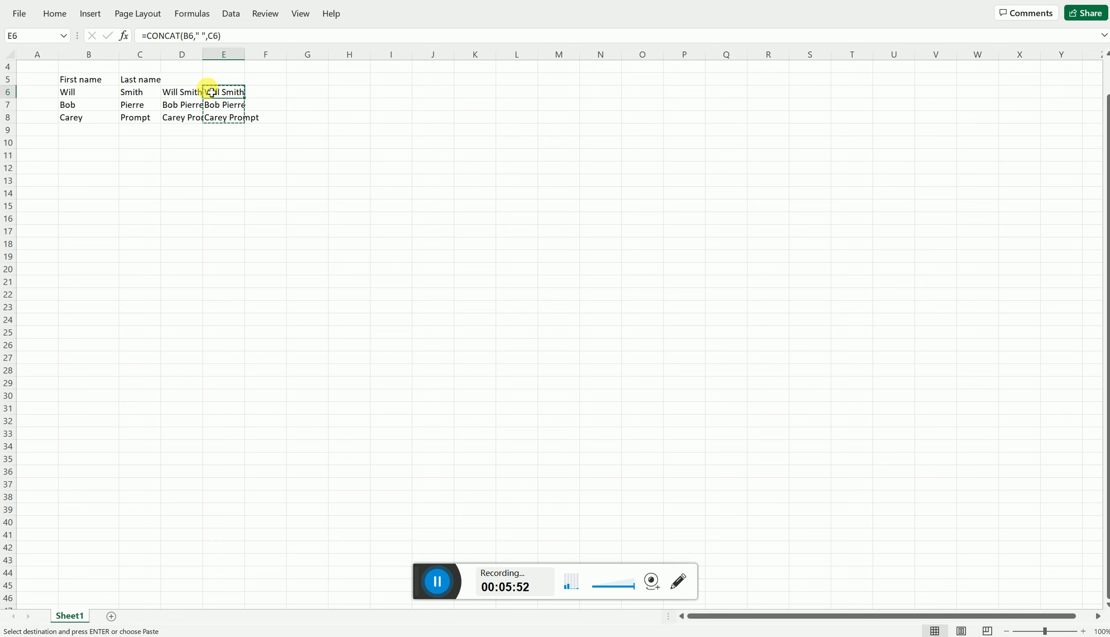
Delete the original CONCAT formulas in E6:E8, keeping the pasted values in column D
left_click_drag(216, 92, 216, 123)
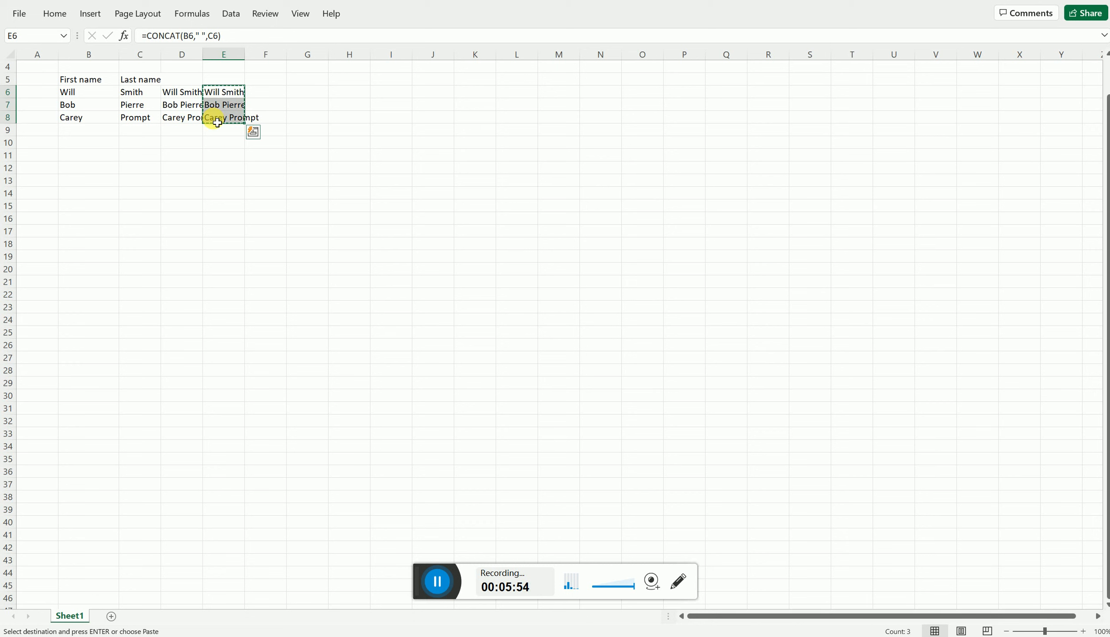
key("Delete")
left_click(219, 162)
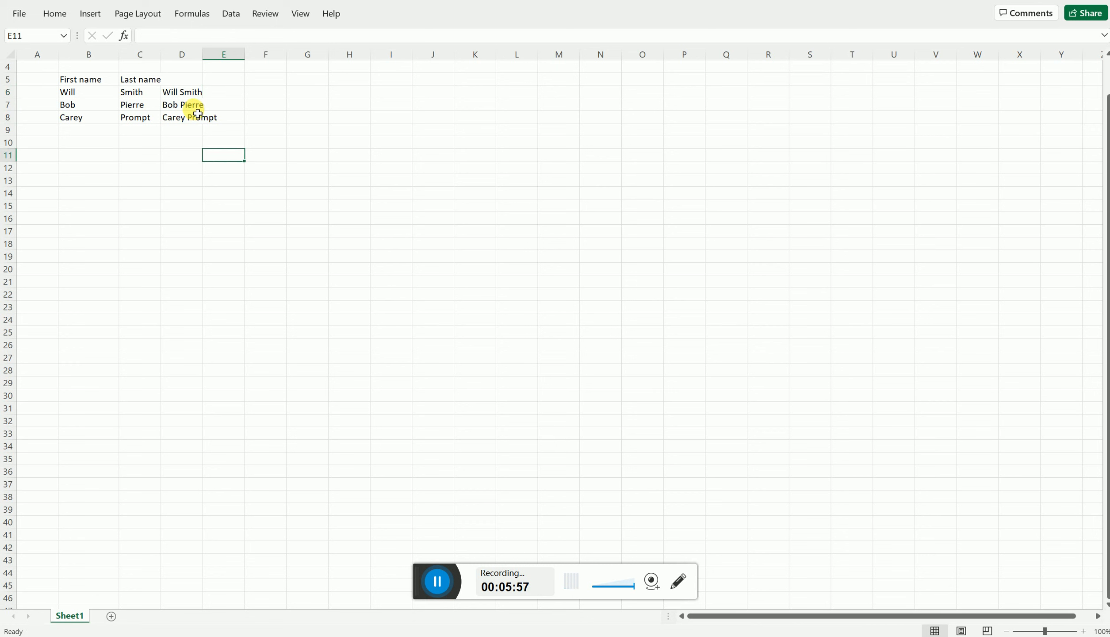
Enter the column header "Full name" in D5 above the pasted names
left_click(186, 84)
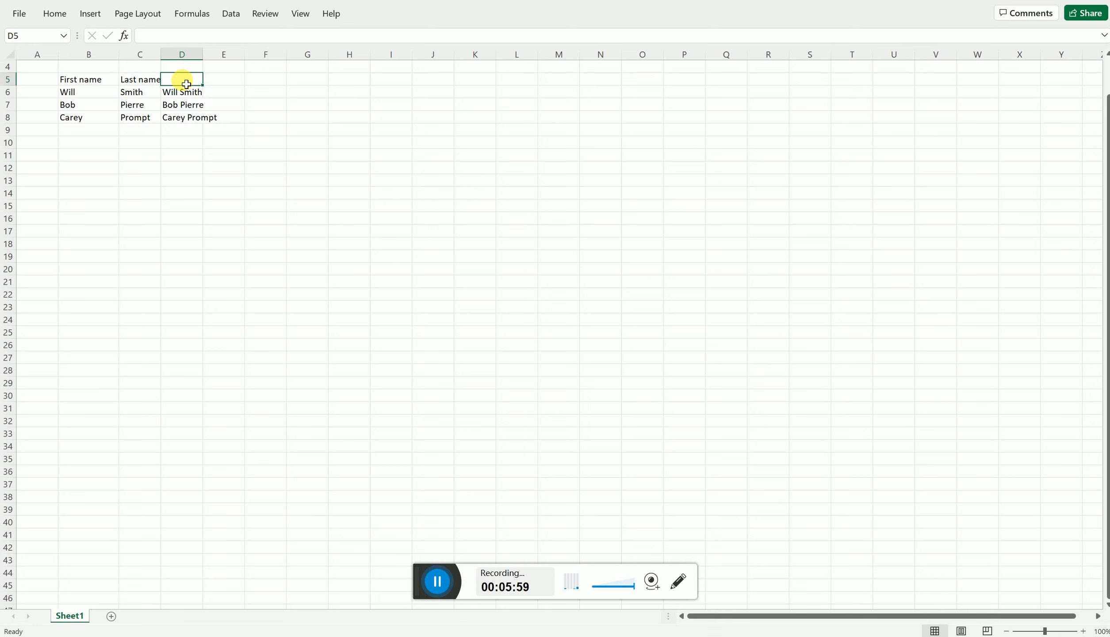
type("F")
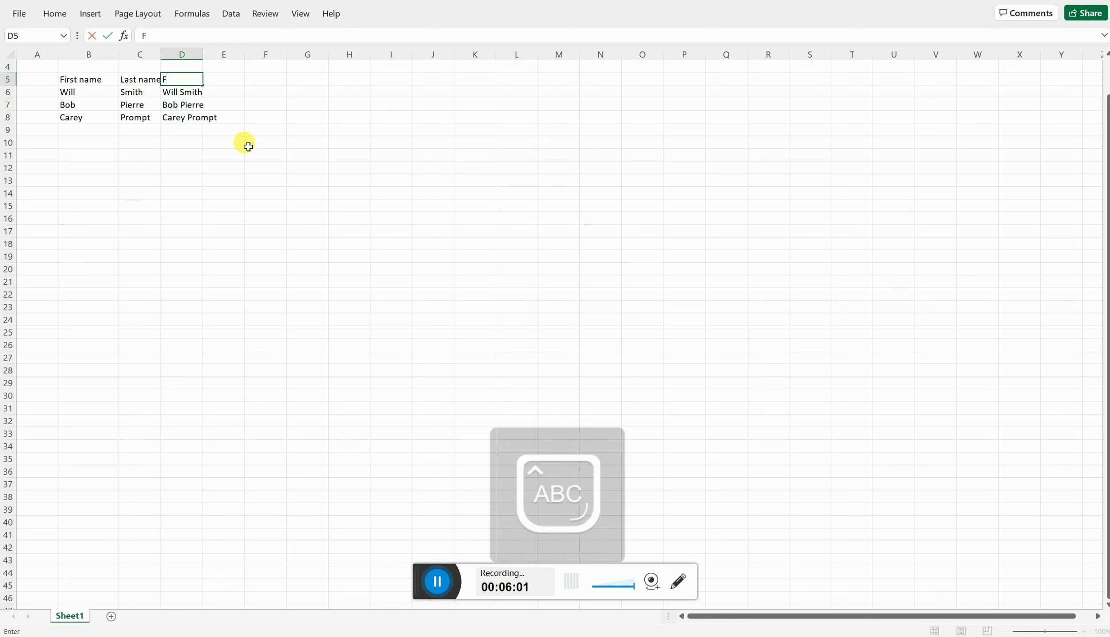
type("ull name")
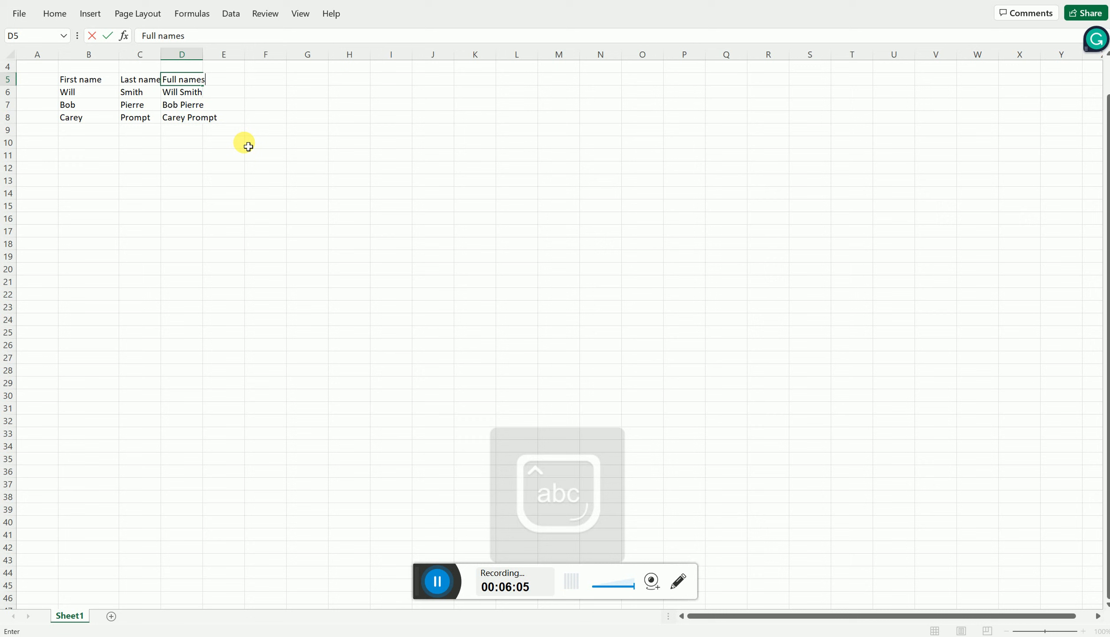
key("Return")
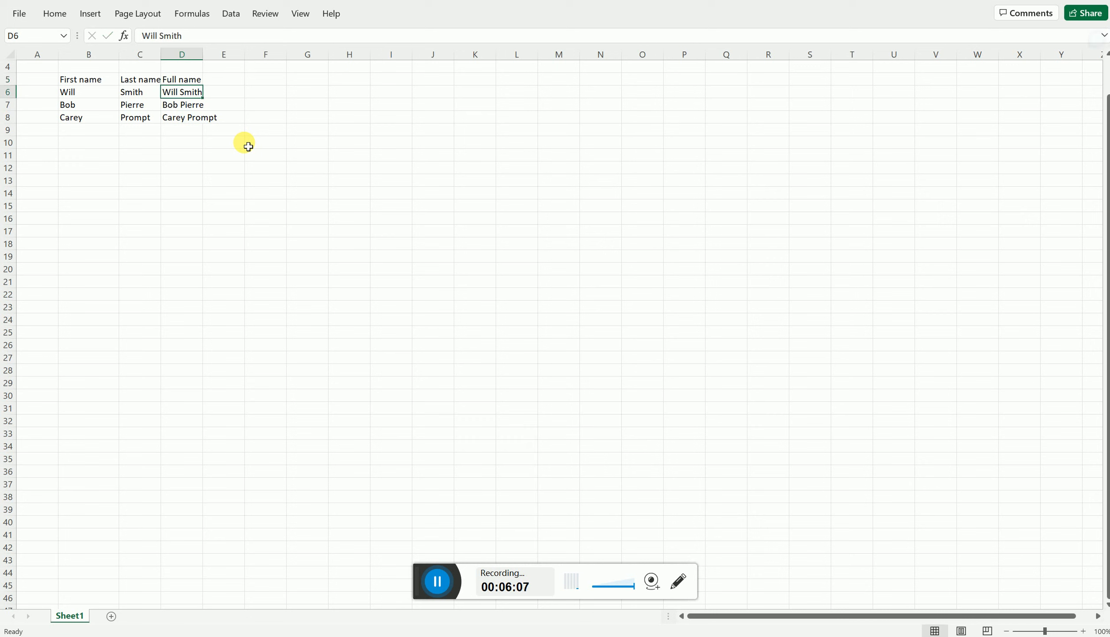